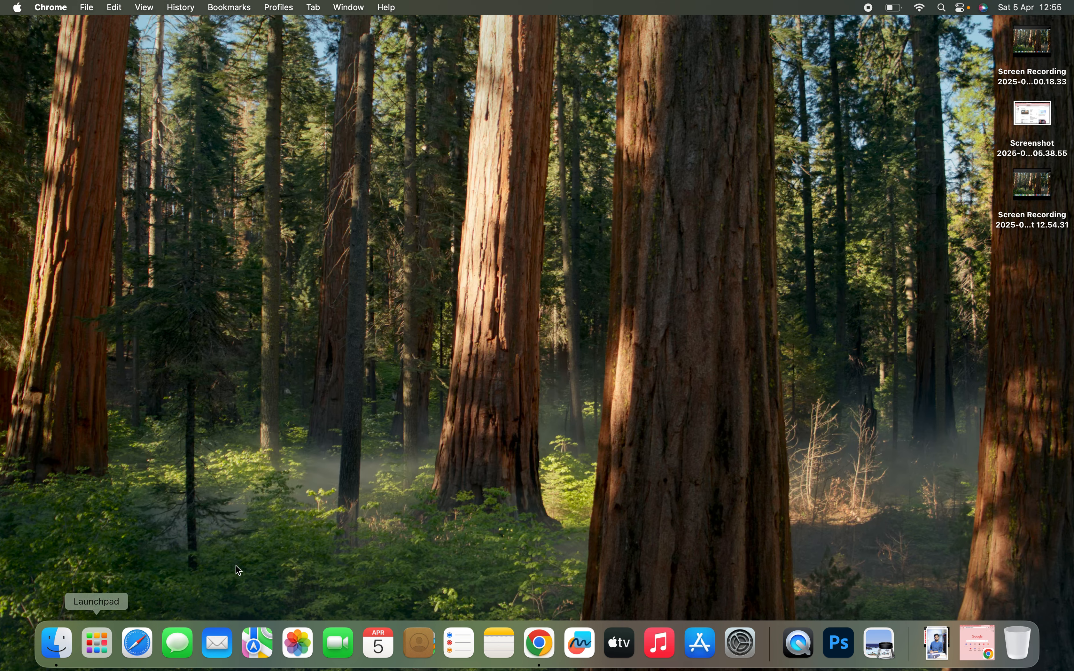
# - Launch Adobe Photoshop 2025 from the installed applications
pyautogui.click(91, 646)
pyautogui.hscroll(5, 621, 422)
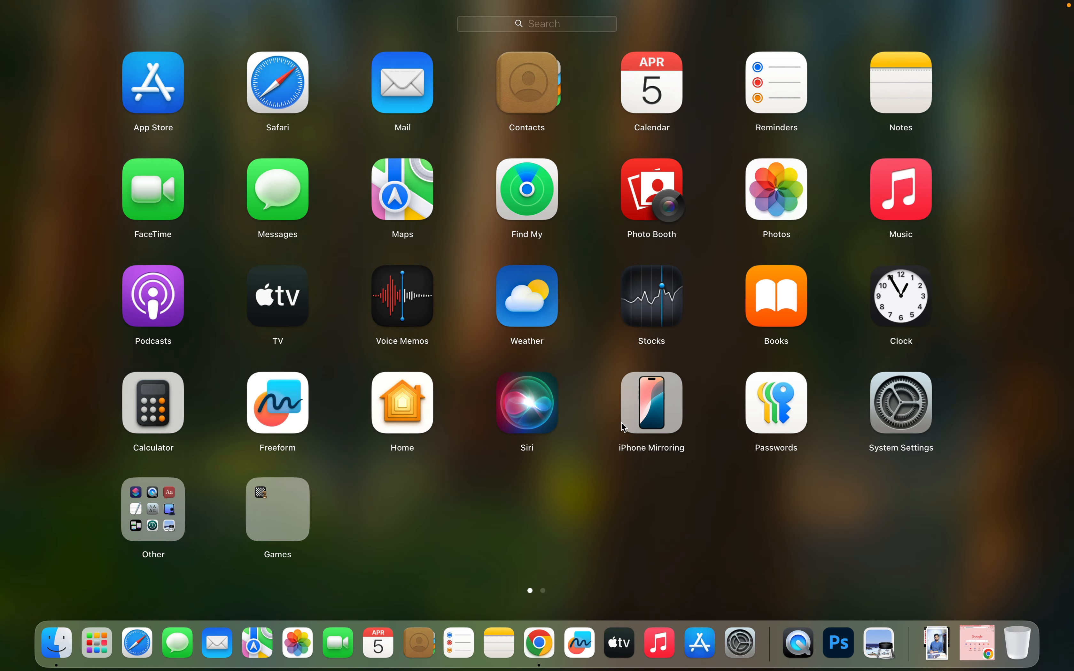
pyautogui.click(553, 204)
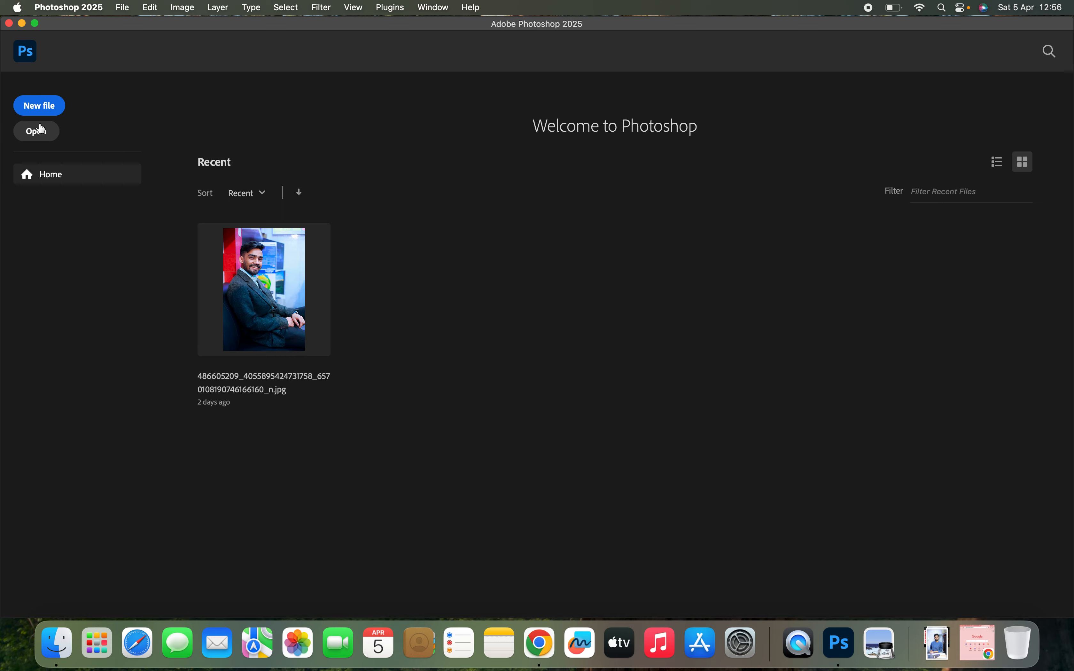
# - Open the photo _21A6033.JPG from the Downloads folder
pyautogui.click(40, 133)
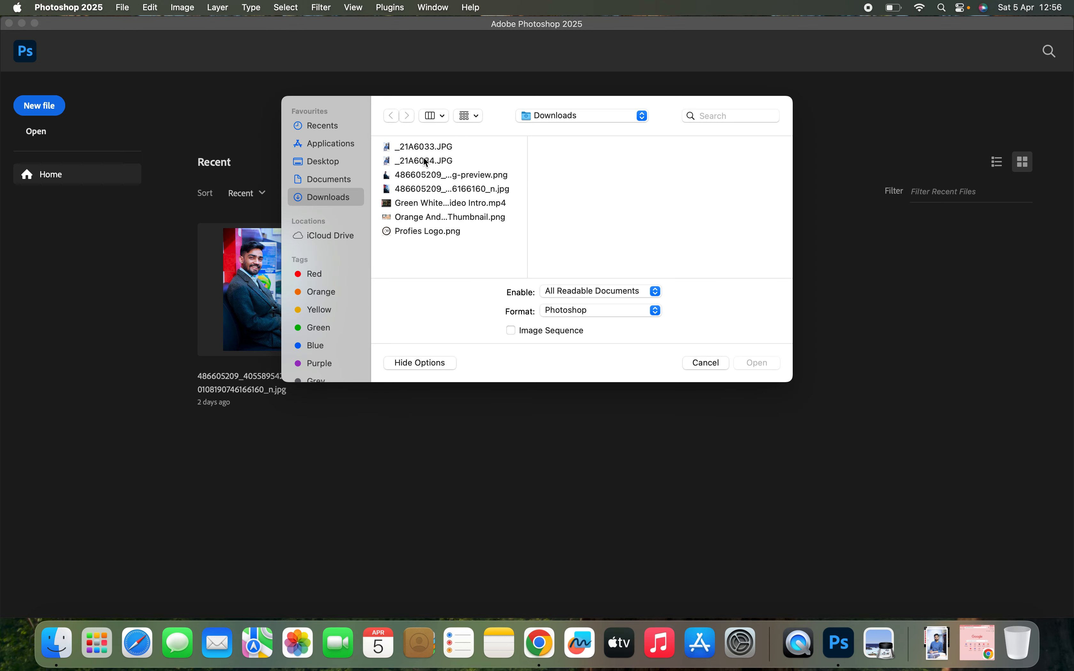
pyautogui.click(470, 118)
pyautogui.click(437, 118)
pyautogui.click(426, 161)
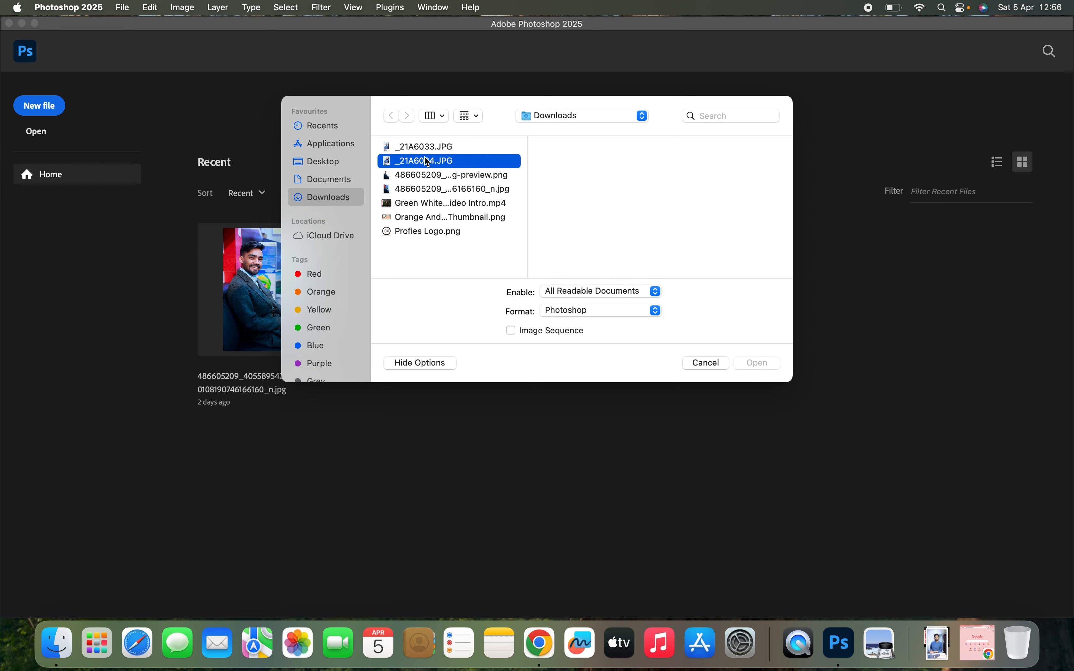
pyautogui.click(426, 149)
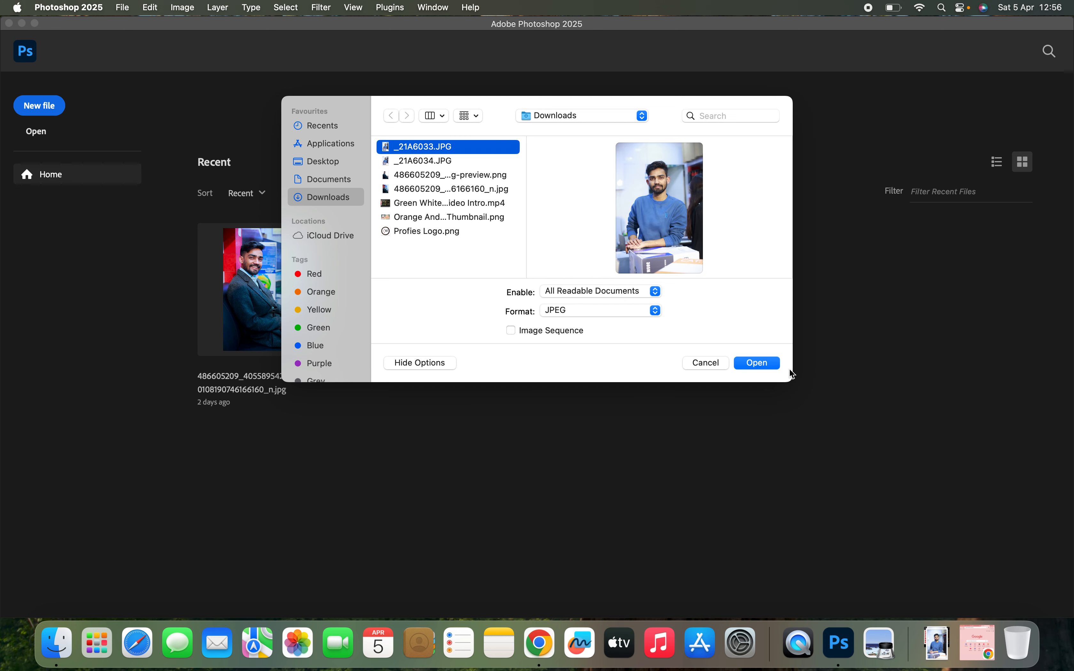
pyautogui.click(769, 364)
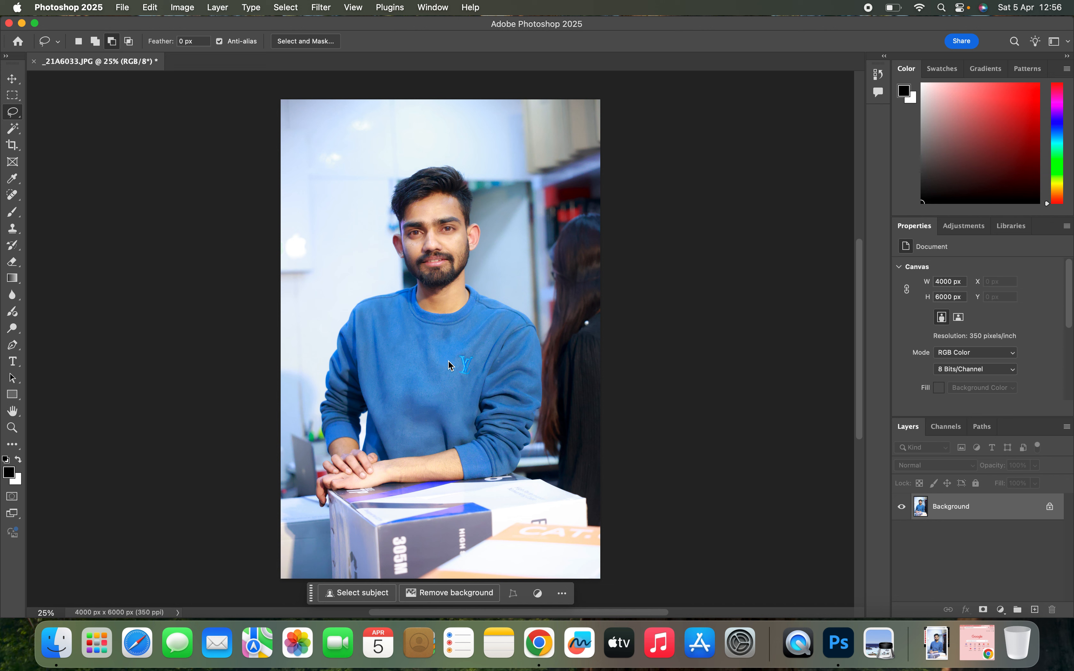
# - Select the man automatically with Select Subject and check the selection's edges around his head, shoulders and hands
pyautogui.click(372, 597)
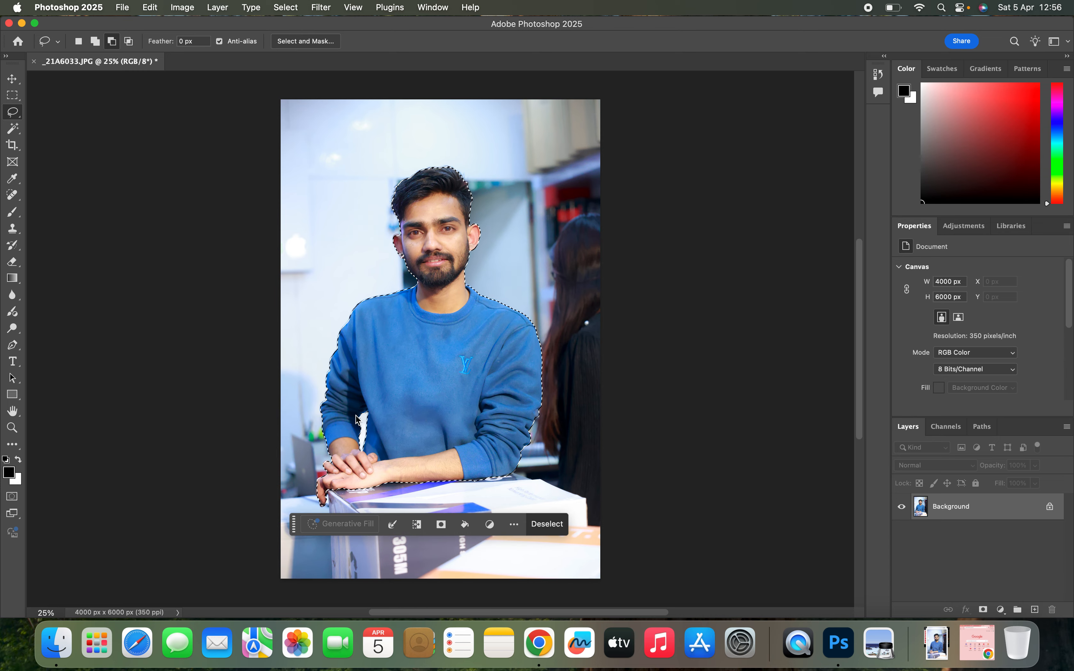
pyautogui.scroll(5, 356, 419)
pyautogui.scroll(-10, 356, 419)
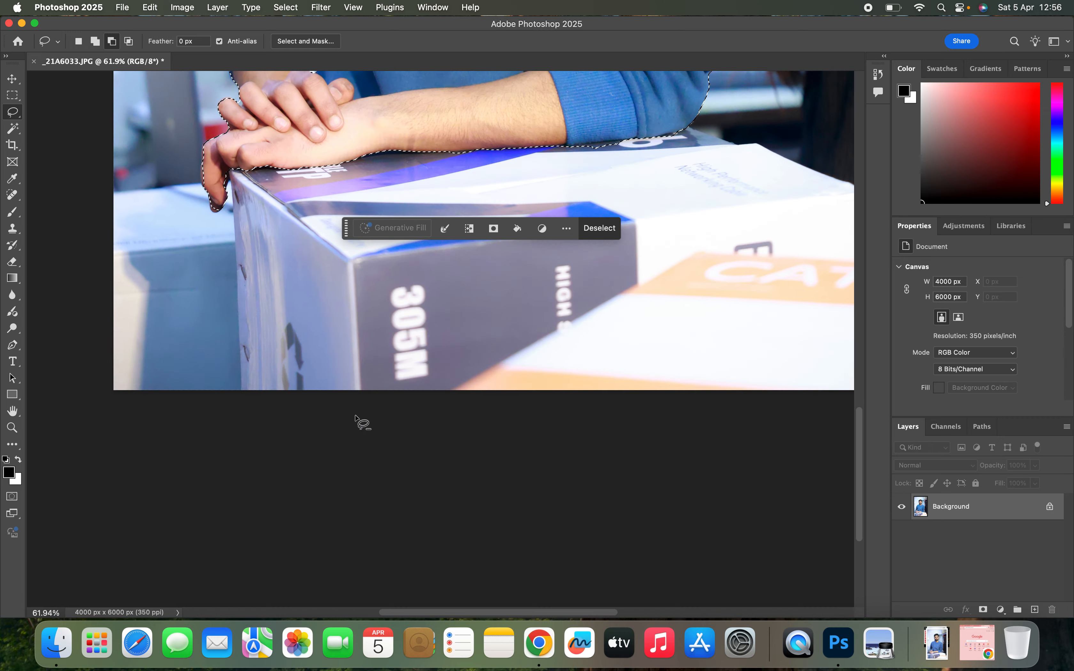
pyautogui.scroll(15, 356, 419)
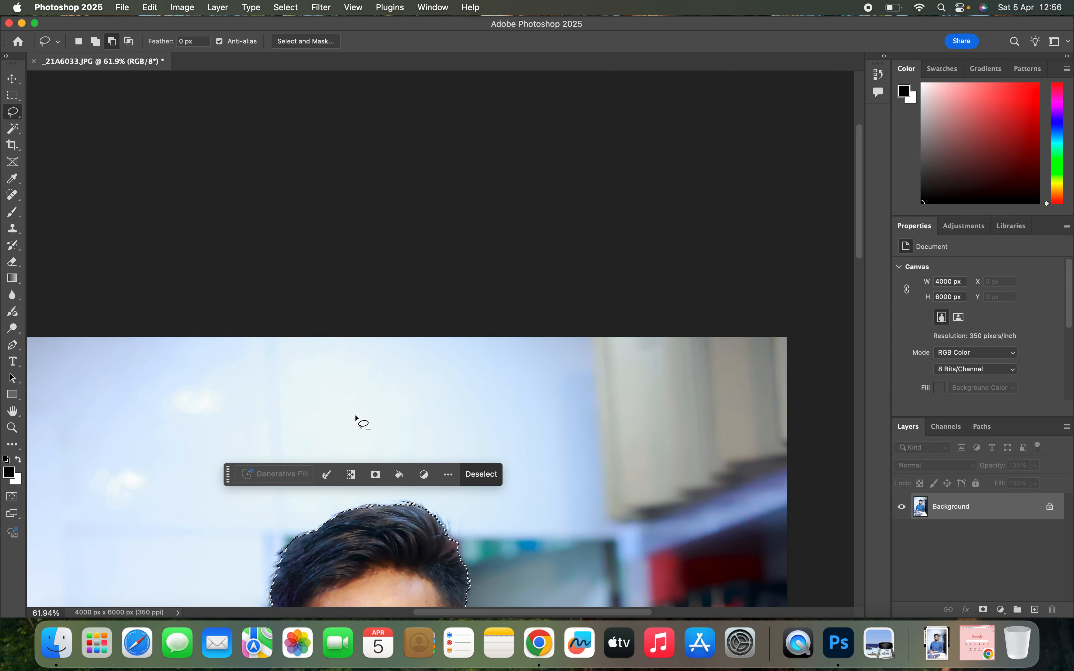
pyautogui.scroll(-10, 357, 420)
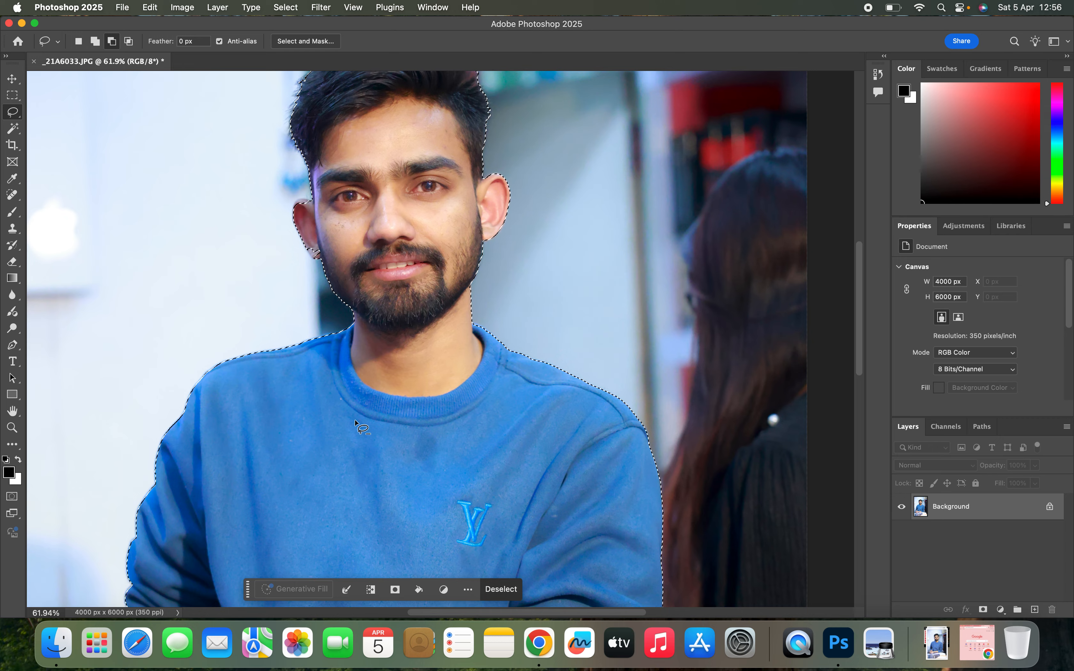
pyautogui.scroll(5, 357, 424)
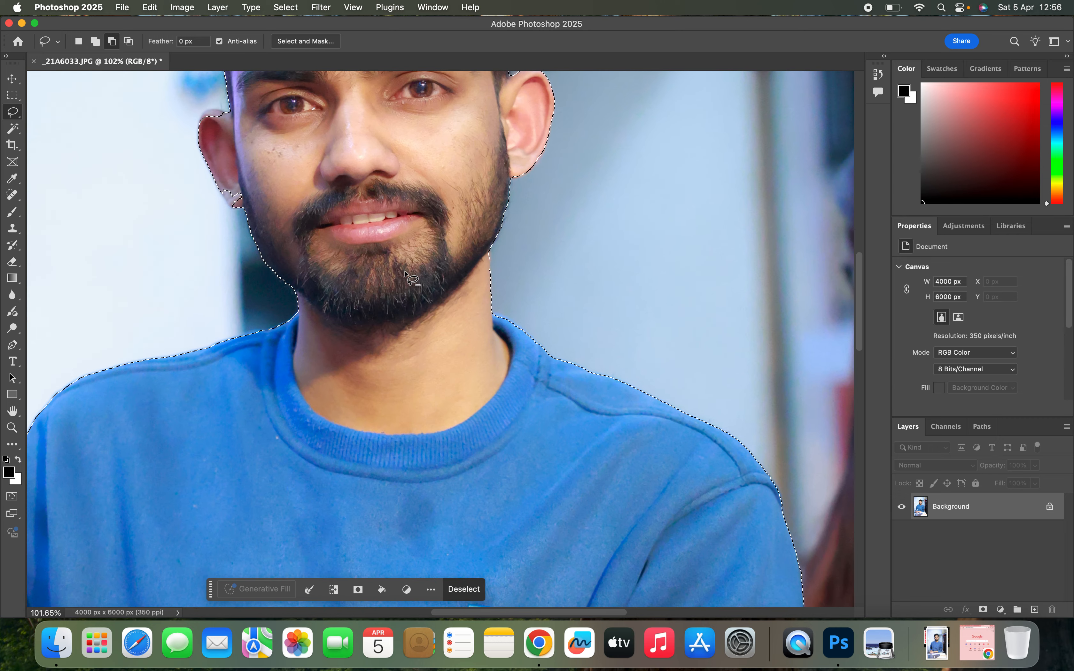
pyautogui.scroll(6, 404, 271)
pyautogui.scroll(-4, 404, 272)
pyautogui.scroll(-6, 404, 271)
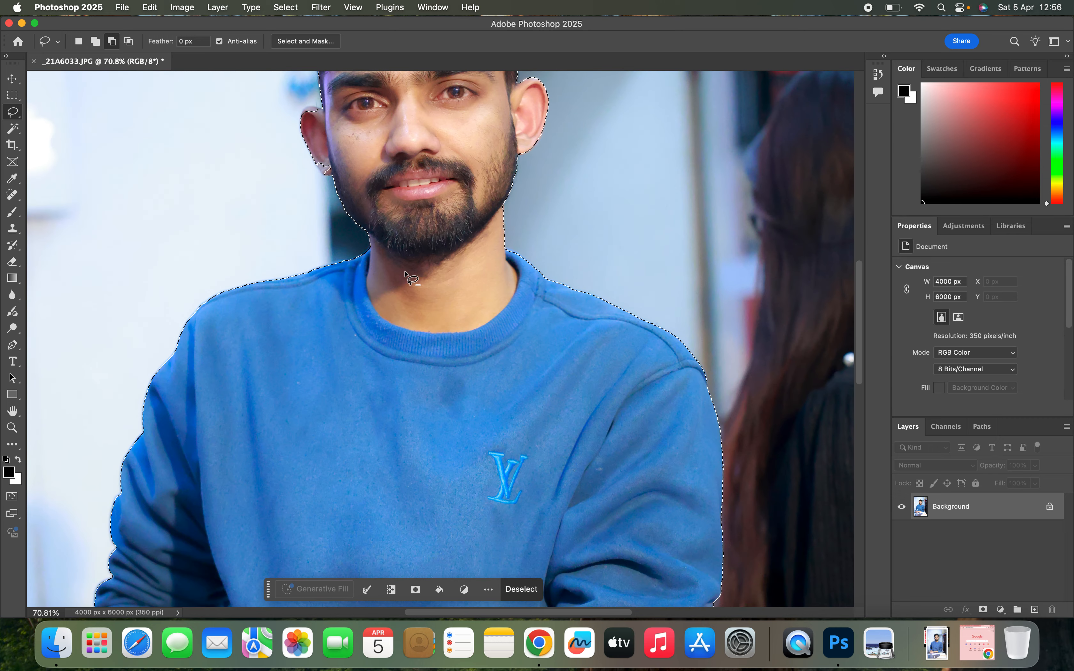
pyautogui.scroll(-3, 405, 272)
pyautogui.scroll(-3, 405, 271)
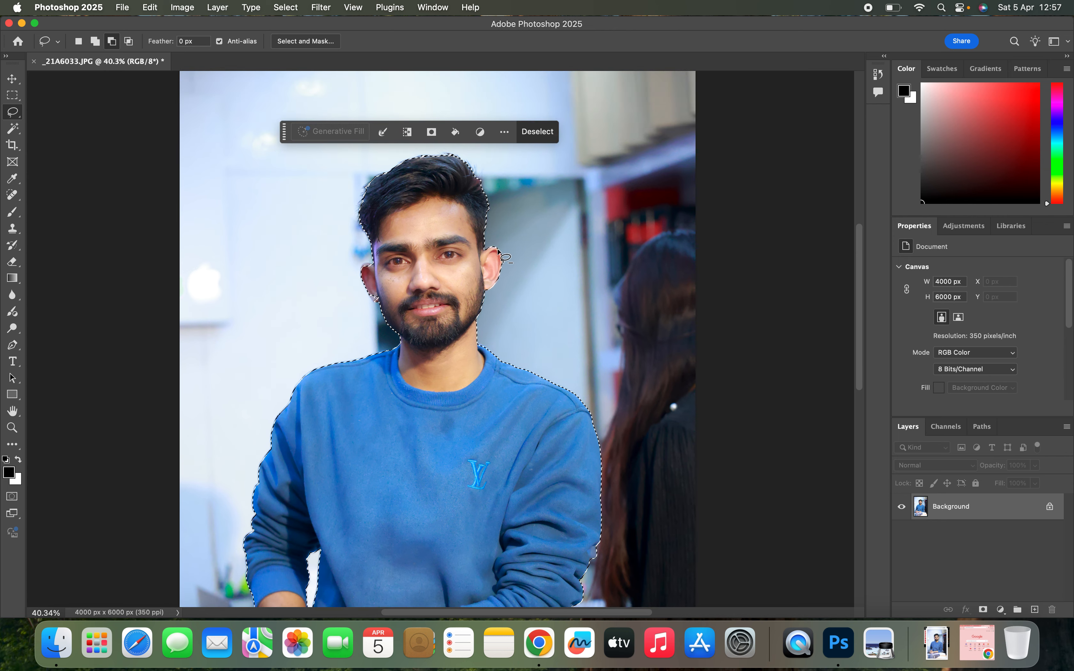
# - Brighten the selected man slightly with a Curves adjustment, placing an RGB curve point at input 123, output 132
pyautogui.press('super+m')
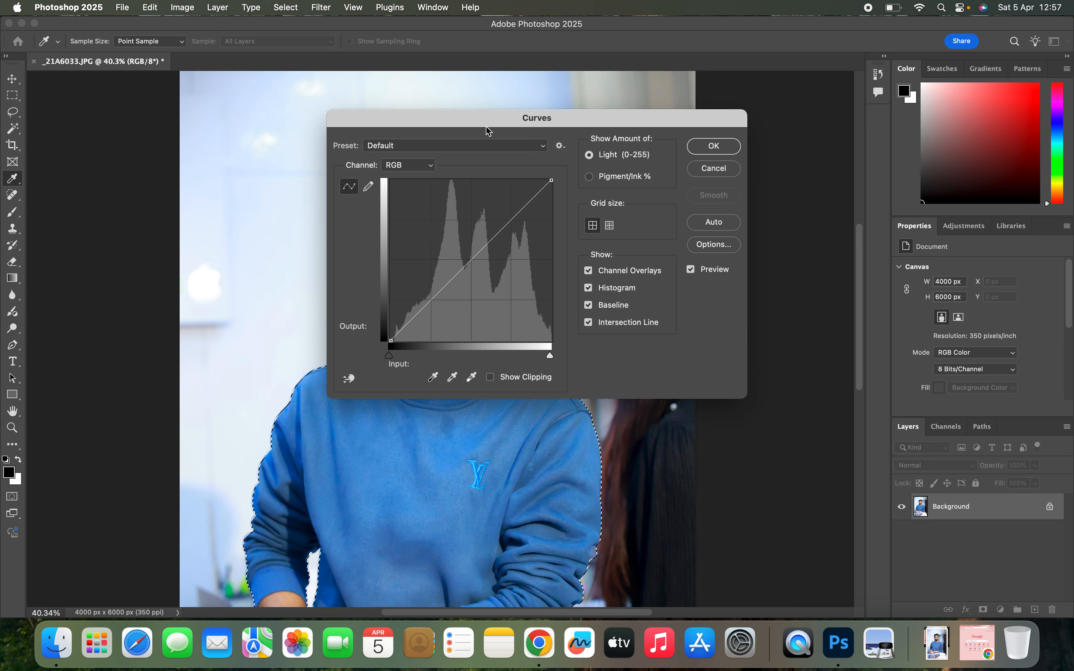
pyautogui.moveTo(490, 116); pyautogui.dragTo(759, 149)
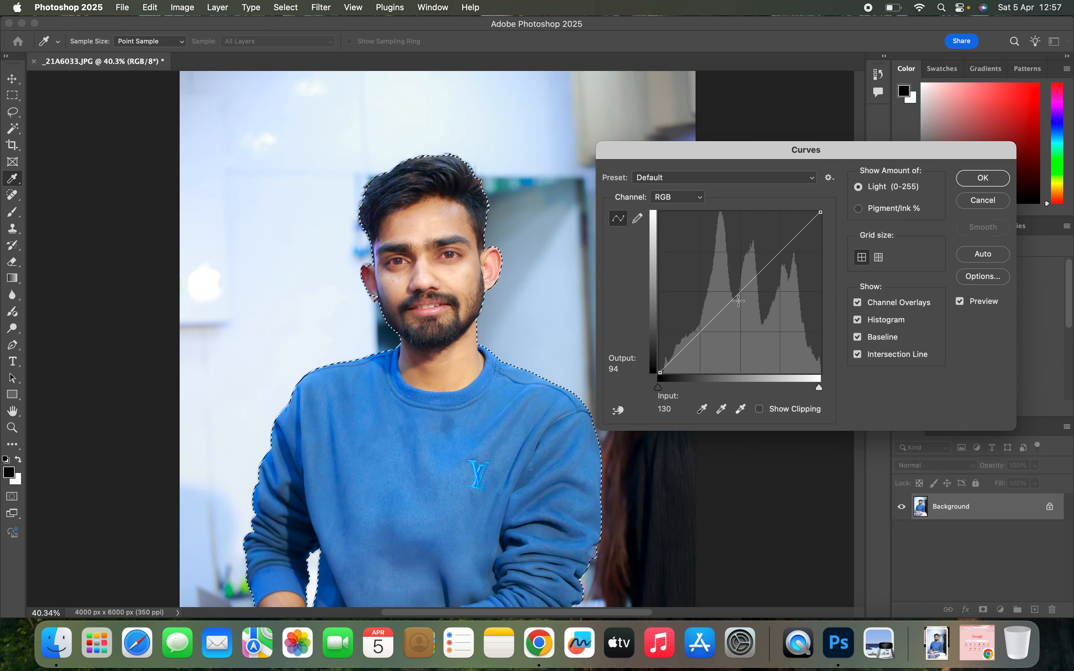
pyautogui.moveTo(740, 292); pyautogui.dragTo(731, 287)
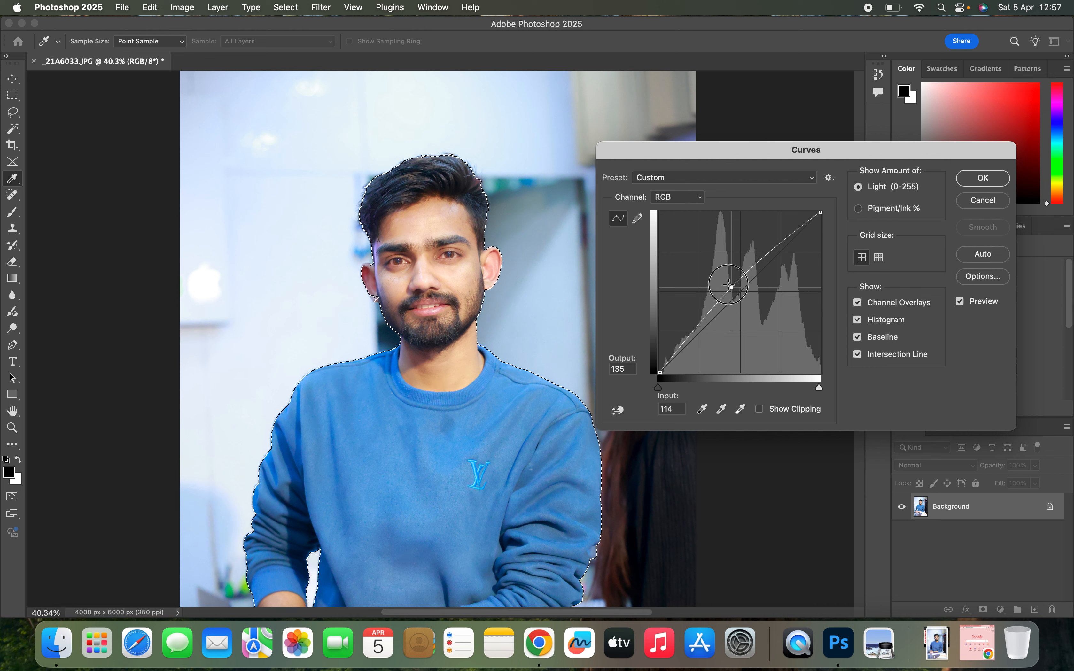
pyautogui.moveTo(729, 285)
pyautogui.mouseDown()
pyautogui.moveTo(714, 276)
pyautogui.moveTo(756, 307)
pyautogui.moveTo(738, 297)
pyautogui.mouseUp()
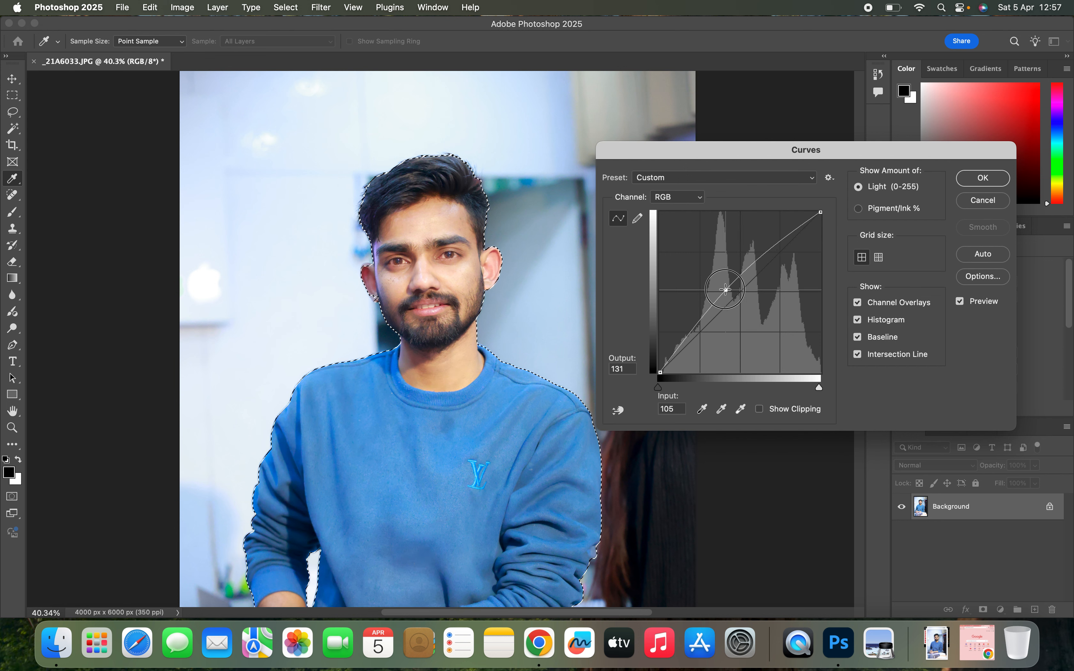
pyautogui.moveTo(725, 289)
pyautogui.mouseDown()
pyautogui.moveTo(758, 326)
pyautogui.moveTo(737, 288)
pyautogui.mouseUp()
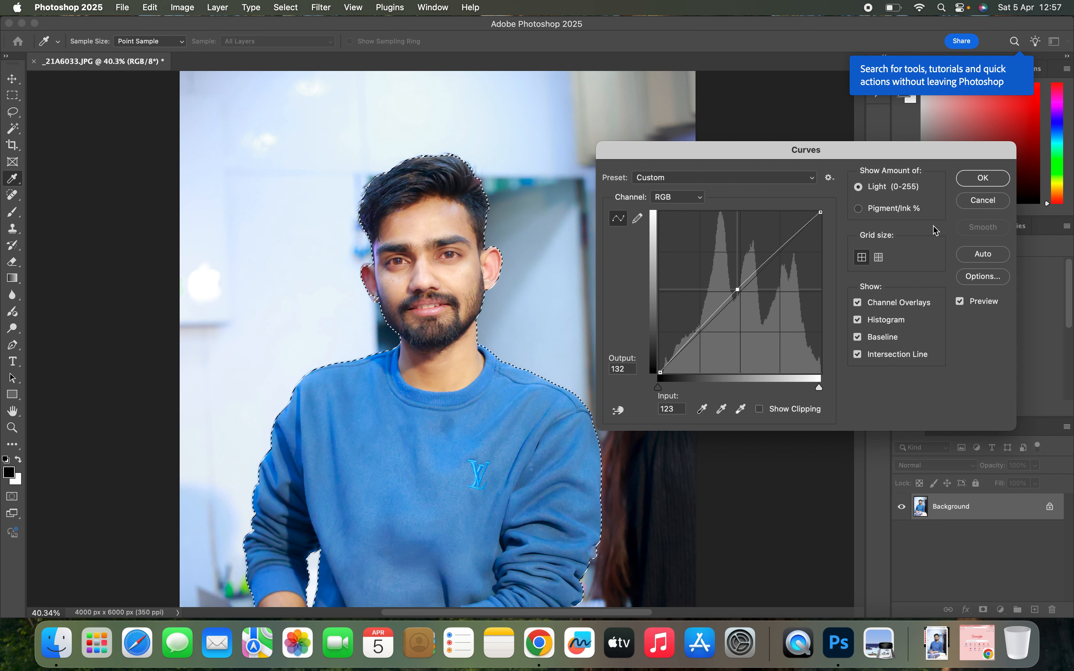
pyautogui.click(981, 177)
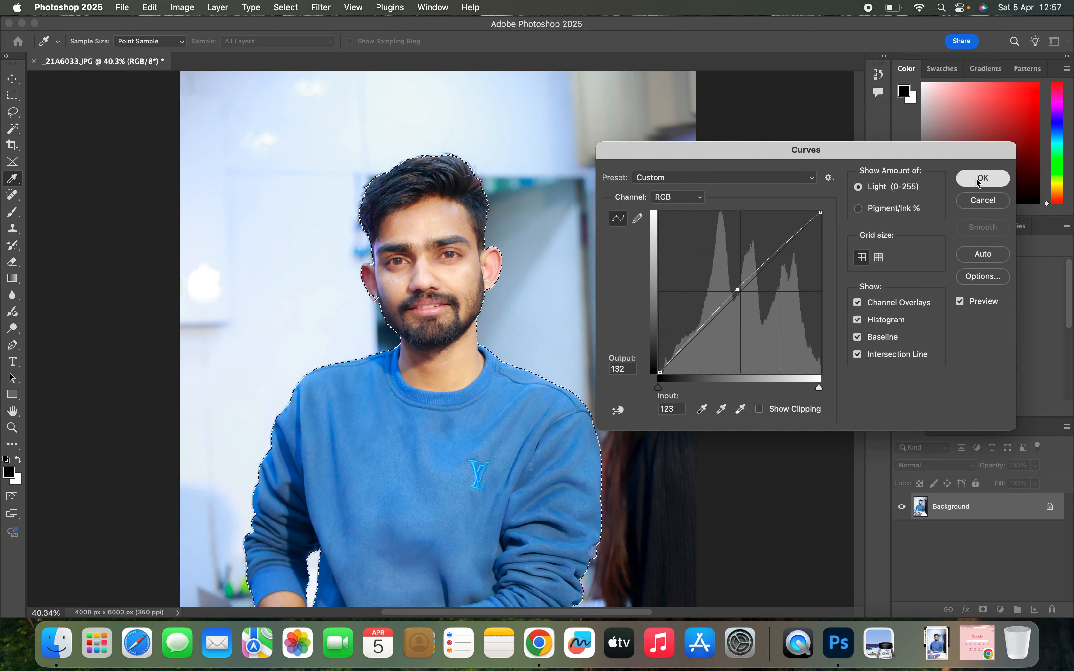
# - Invert the selection so that it covers the background instead of the man
pyautogui.rightClick(447, 360)
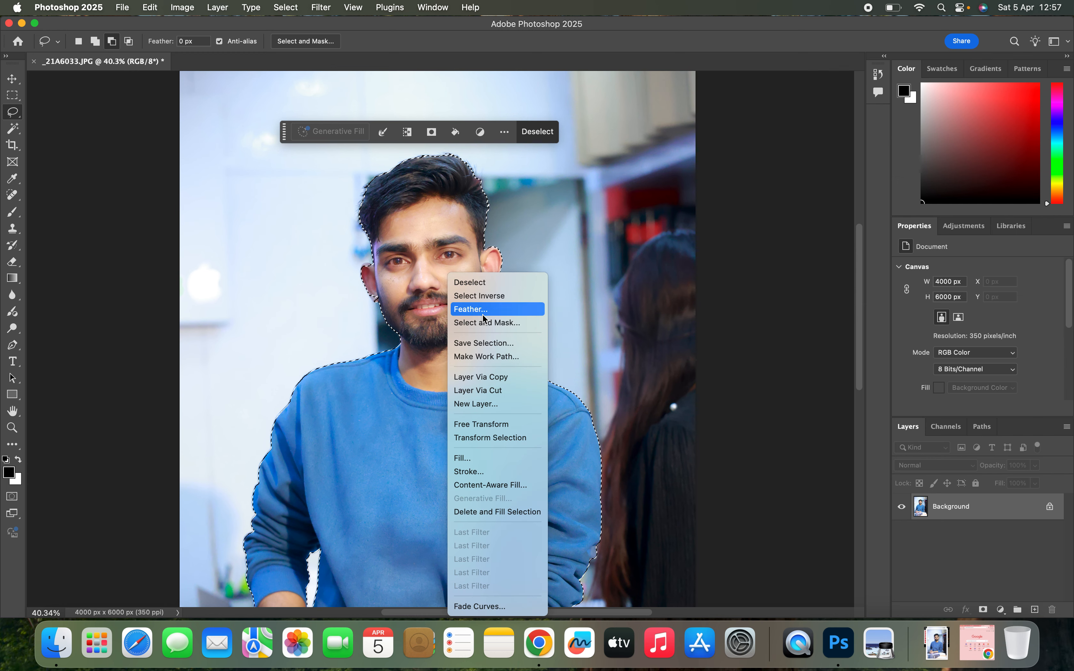
pyautogui.click(475, 295)
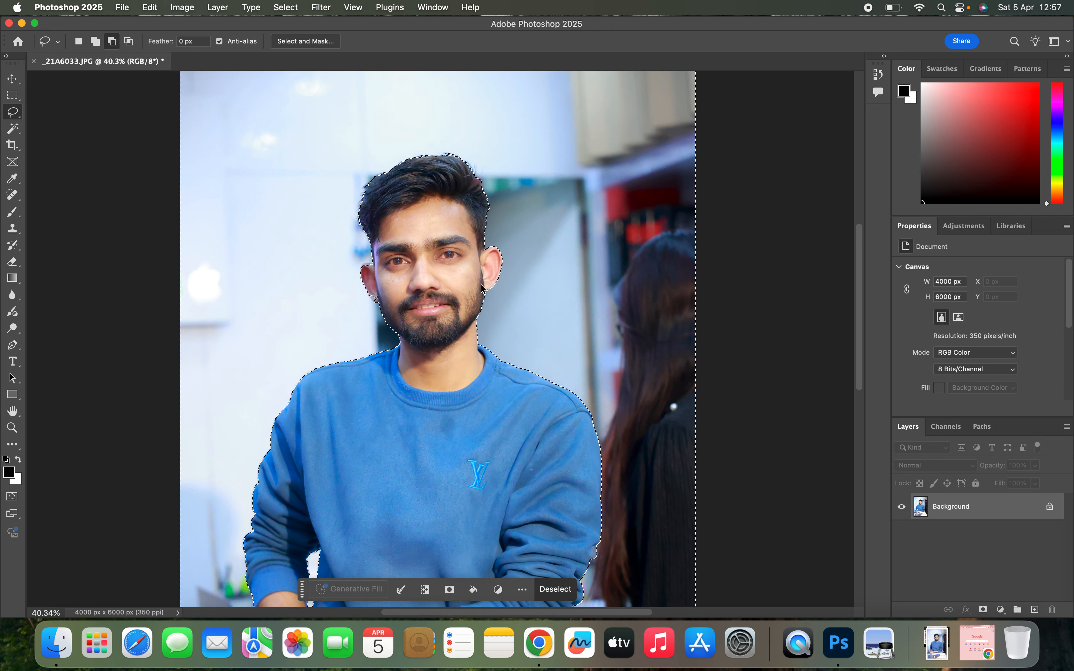
pyautogui.scroll(-1, 510, 244)
pyautogui.scroll(-2, 511, 242)
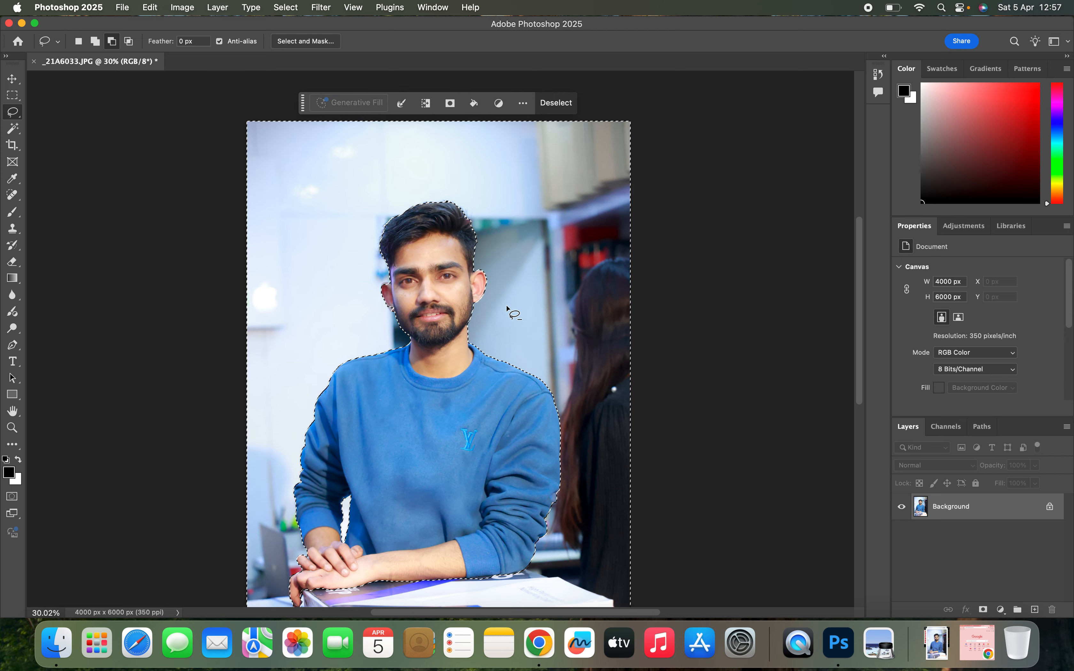
# - Darken the selected background with a Curves adjustment, placing an RGB curve point at input 149, output 113
pyautogui.press('super+m')
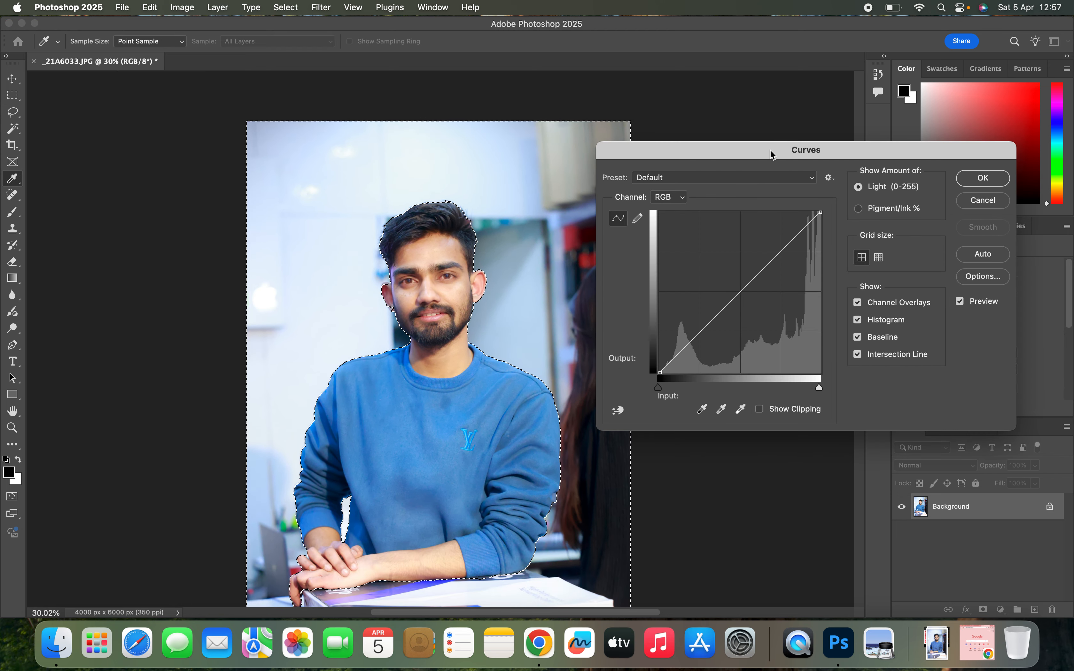
pyautogui.moveTo(772, 151); pyautogui.dragTo(819, 150)
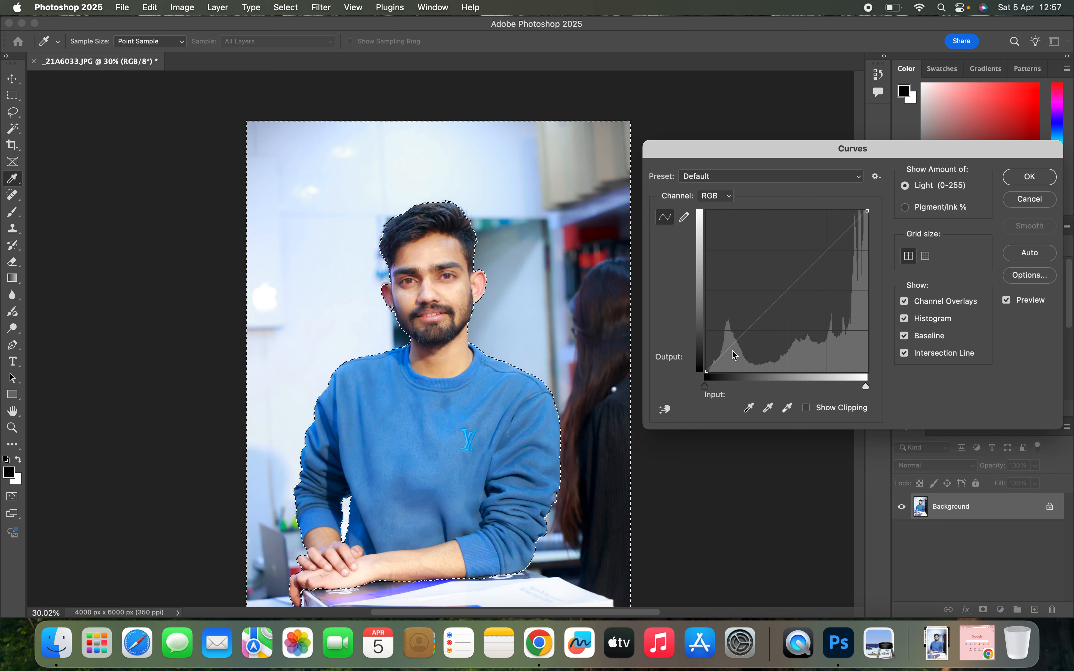
pyautogui.moveTo(788, 293)
pyautogui.mouseDown()
pyautogui.moveTo(815, 301)
pyautogui.moveTo(789, 320)
pyautogui.moveTo(796, 311)
pyautogui.moveTo(740, 254)
pyautogui.moveTo(801, 300)
pyautogui.mouseUp()
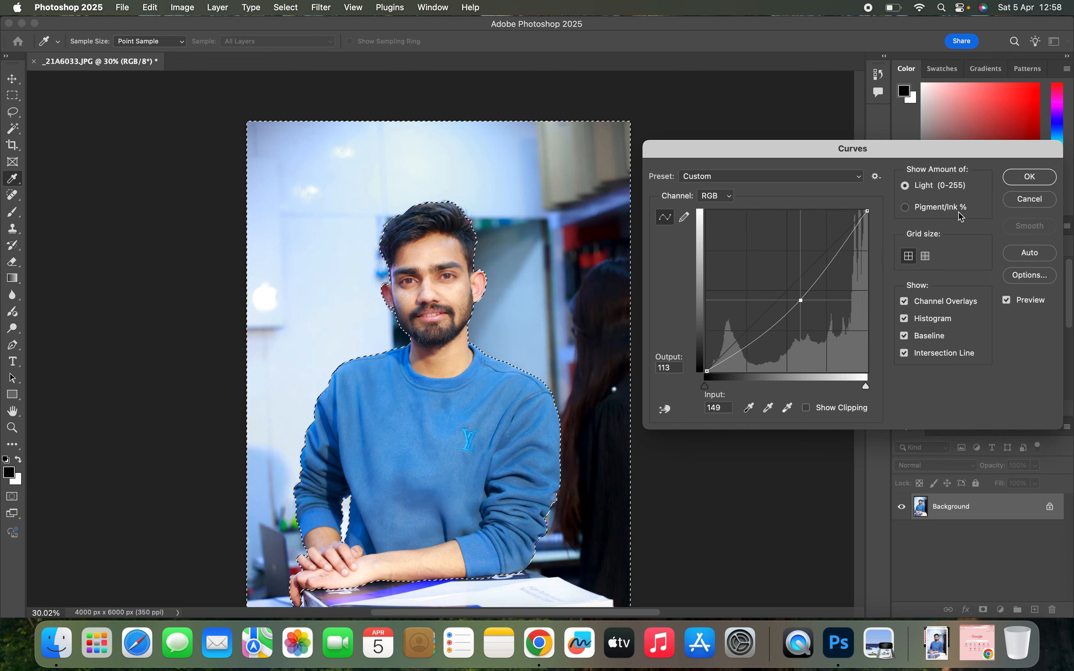
pyautogui.click(1030, 177)
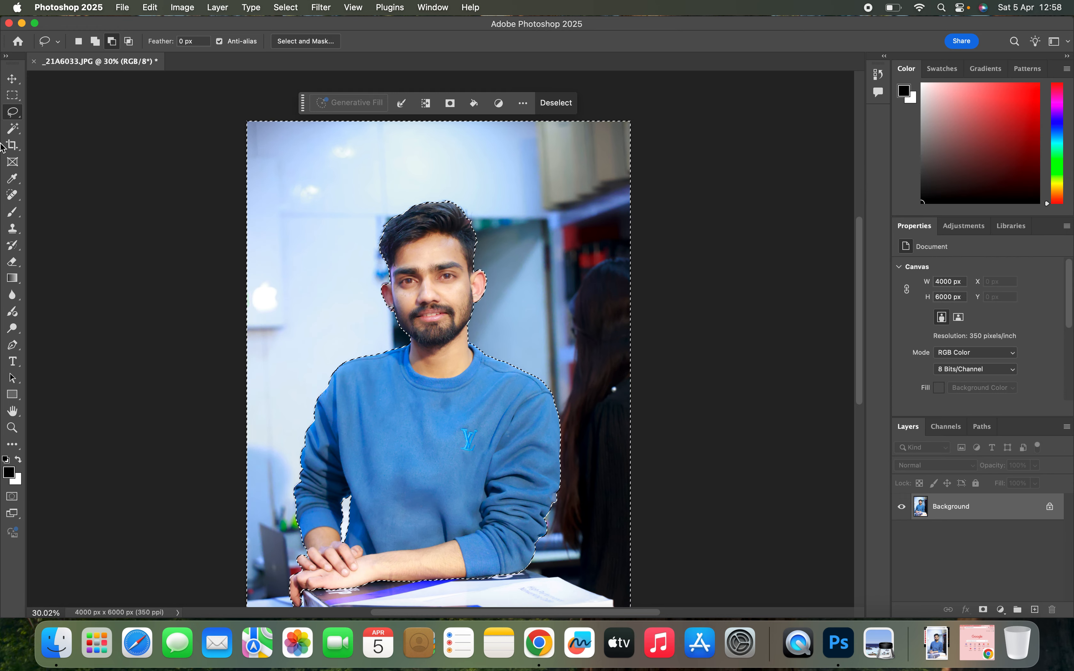
# - Replace the background selection with a new Magic Wand selection on the blue sweatshirt, using a tolerance of 32
pyautogui.click(12, 128)
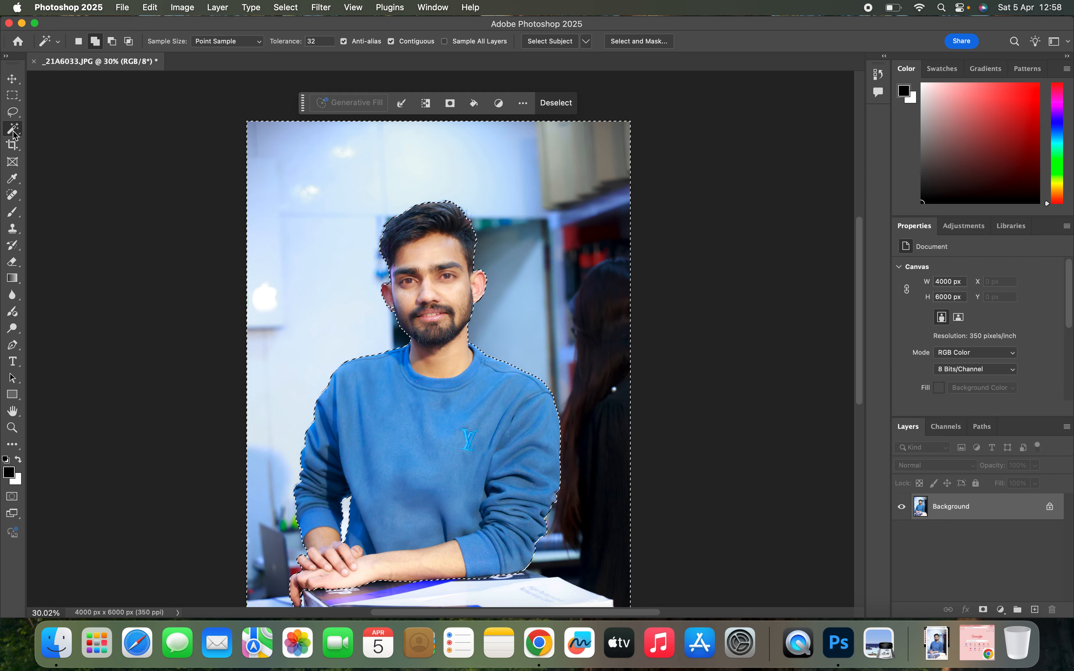
pyautogui.click(375, 442)
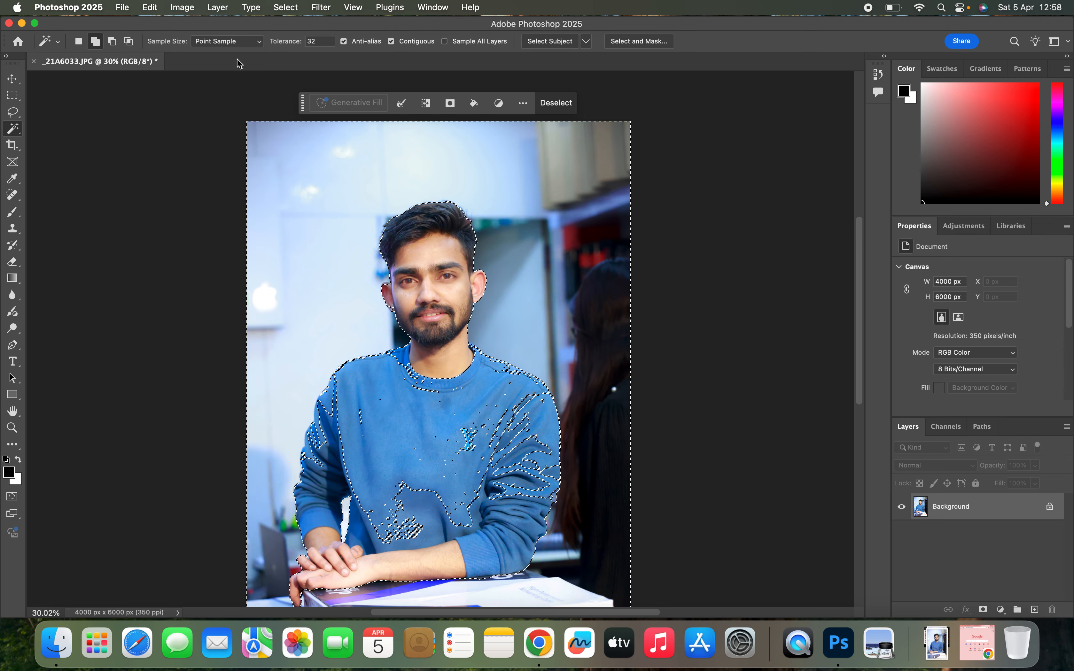
pyautogui.click(78, 42)
pyautogui.click(398, 430)
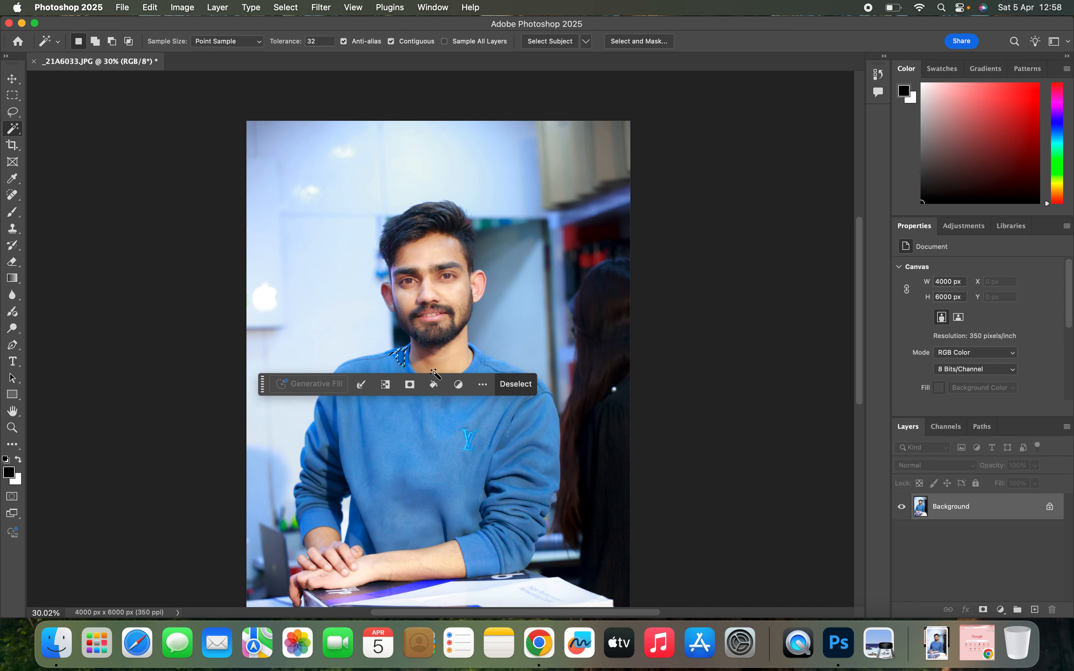
# - Add the sweatshirt's front, both sleeves and the cuffs to the Magic Wand selection
pyautogui.click(95, 41)
pyautogui.click(418, 479)
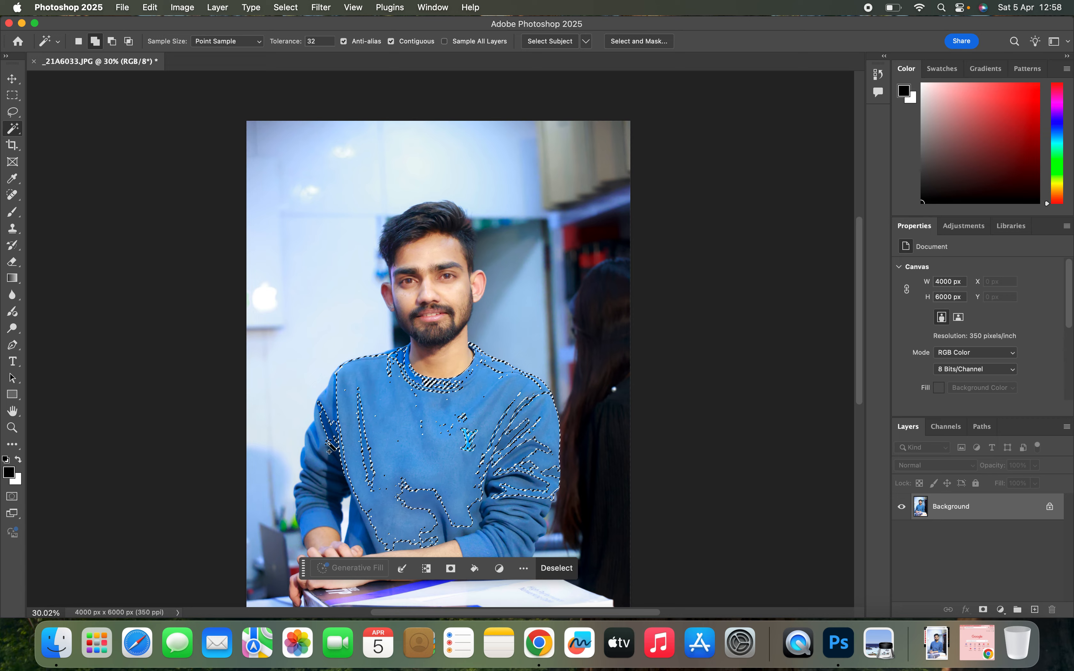
pyautogui.click(320, 471)
pyautogui.click(317, 515)
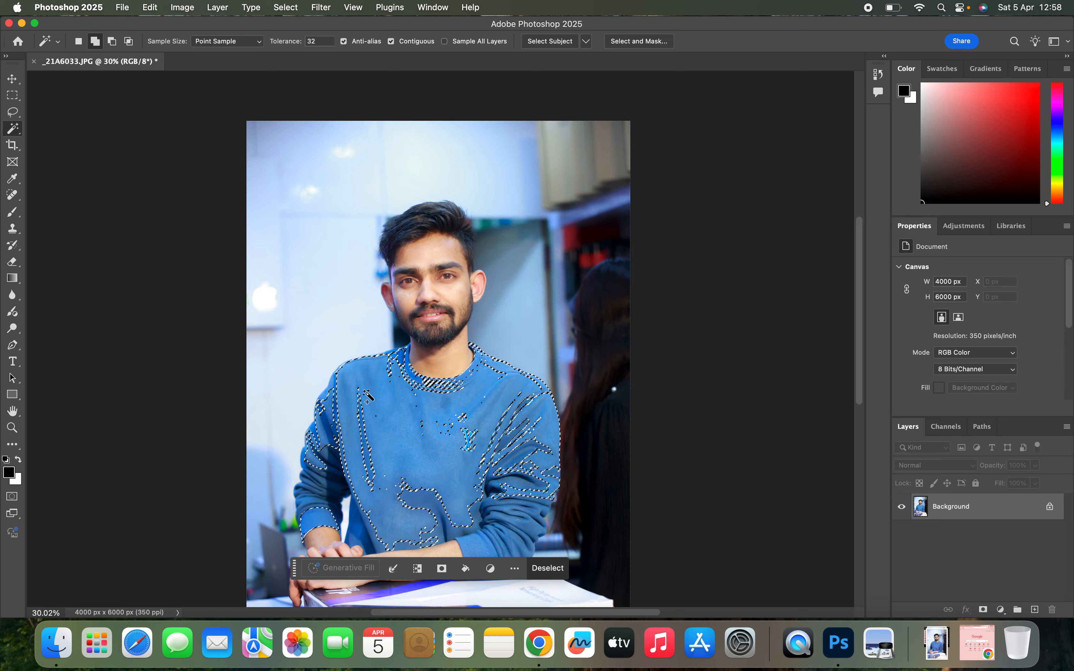
pyautogui.click(328, 453)
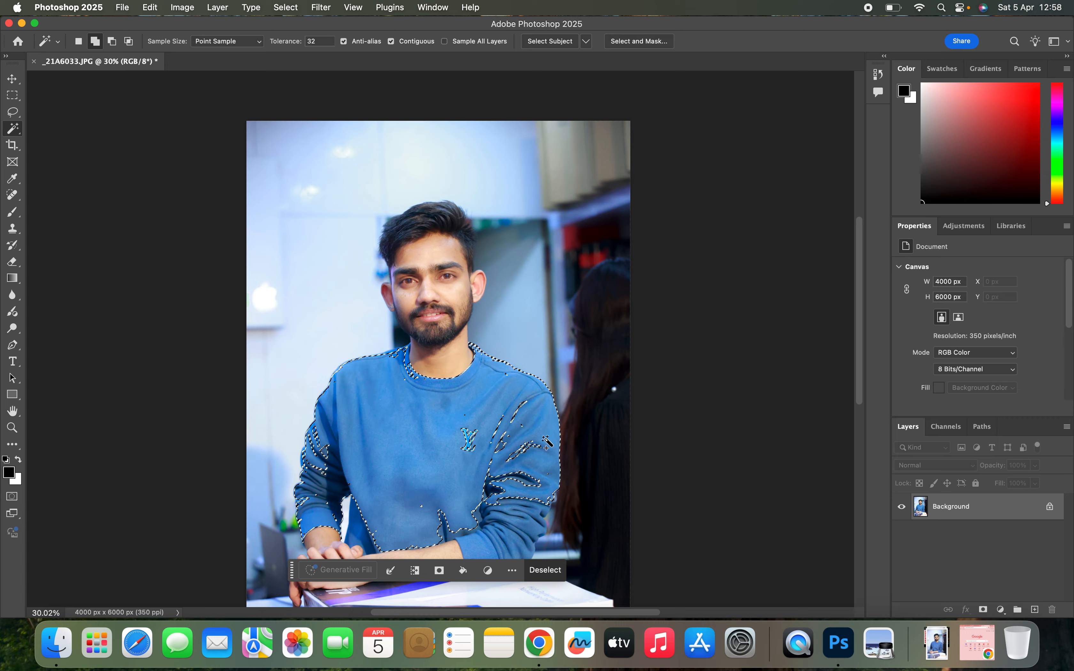
pyautogui.click(502, 548)
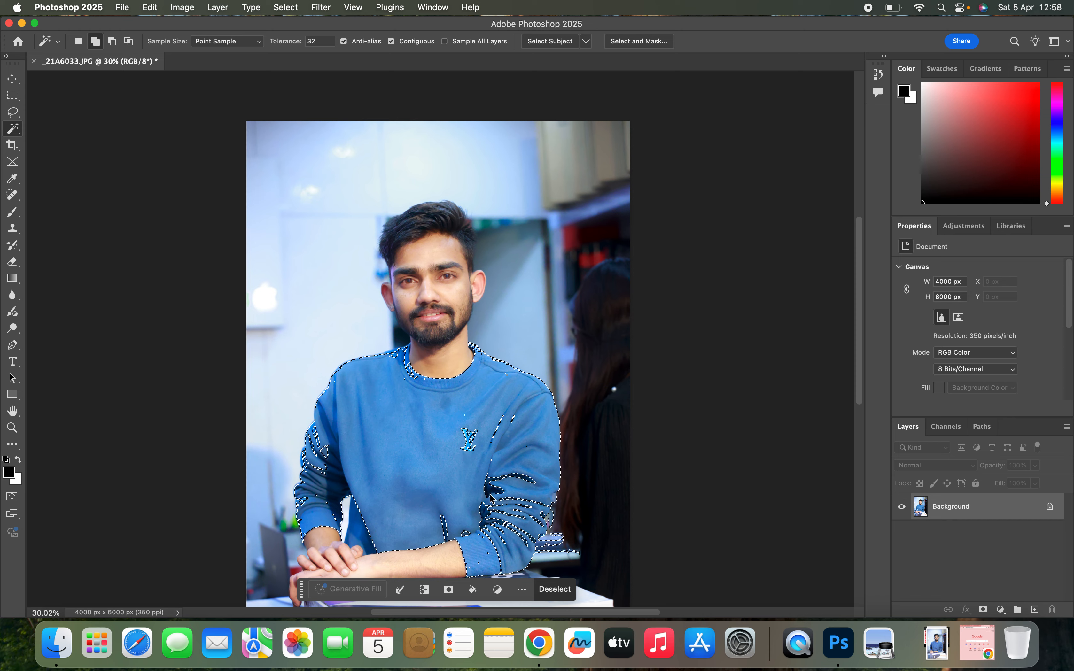
pyautogui.click(444, 530)
pyautogui.click(355, 532)
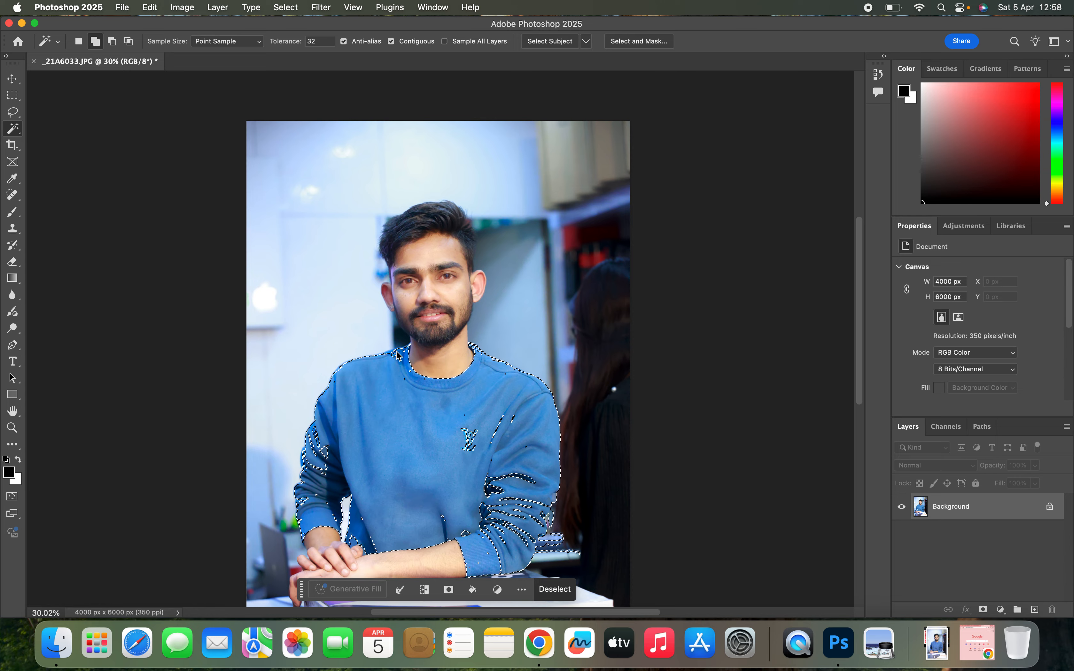
# - Darken the selected sweatshirt slightly with a Curves adjustment by lowering the middle of the RGB curve
pyautogui.press('super+m')
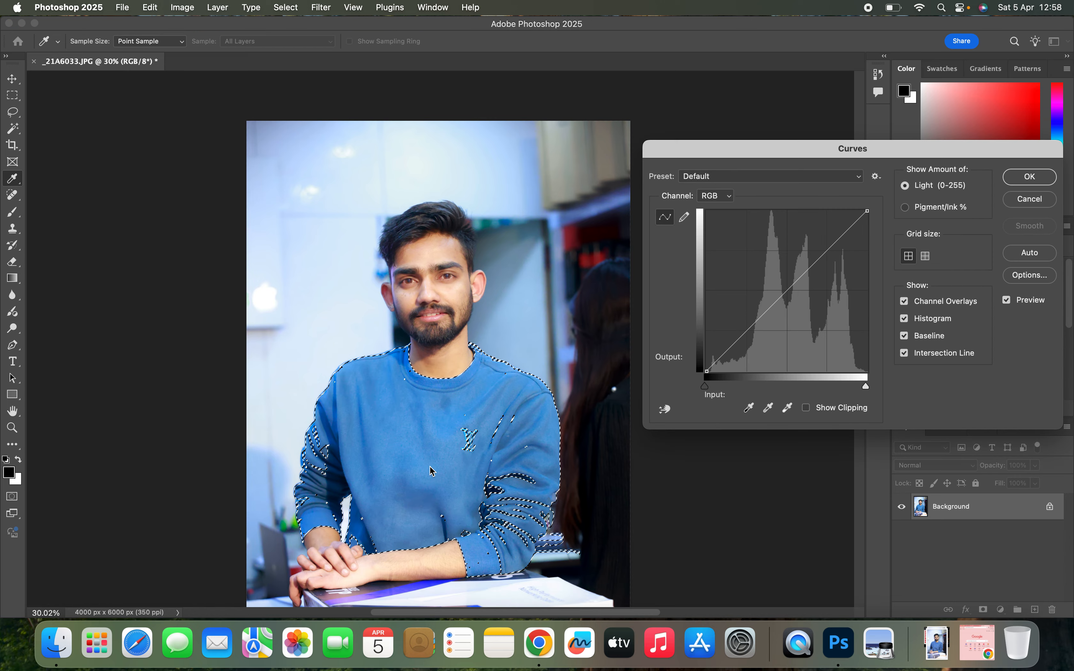
pyautogui.moveTo(785, 293)
pyautogui.mouseDown()
pyautogui.moveTo(809, 300)
pyautogui.moveTo(793, 297)
pyautogui.mouseUp()
pyautogui.click(1029, 176)
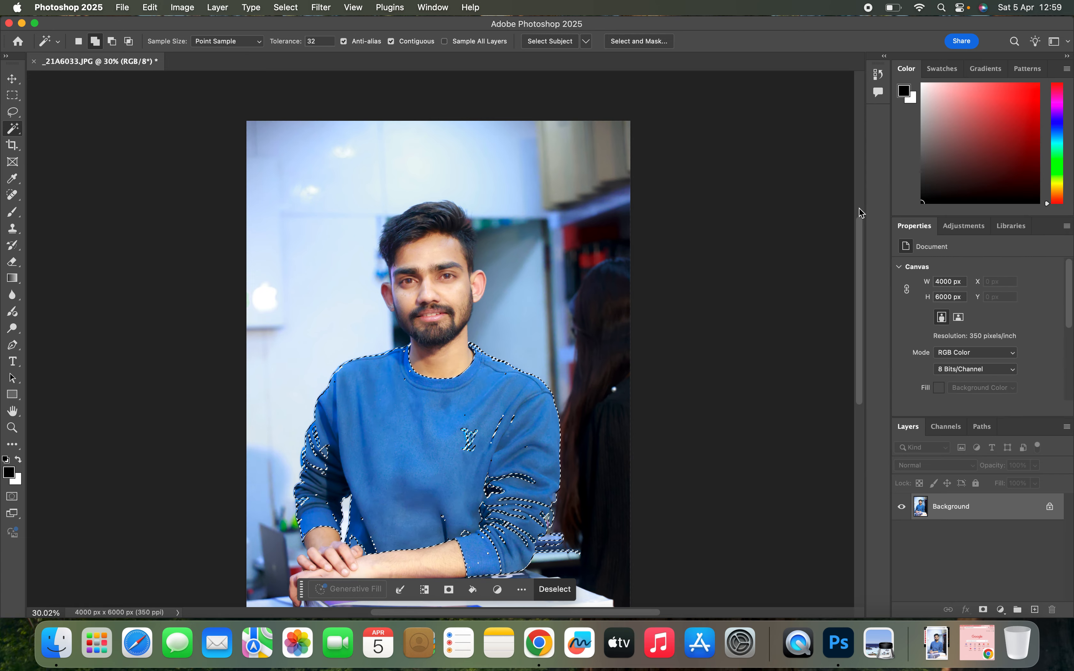
# - Darken the selected sweatshirt strongly with Curves, placing an RGB curve point at input 168, output 105, and clear the selection
pyautogui.scroll(5, 462, 275)
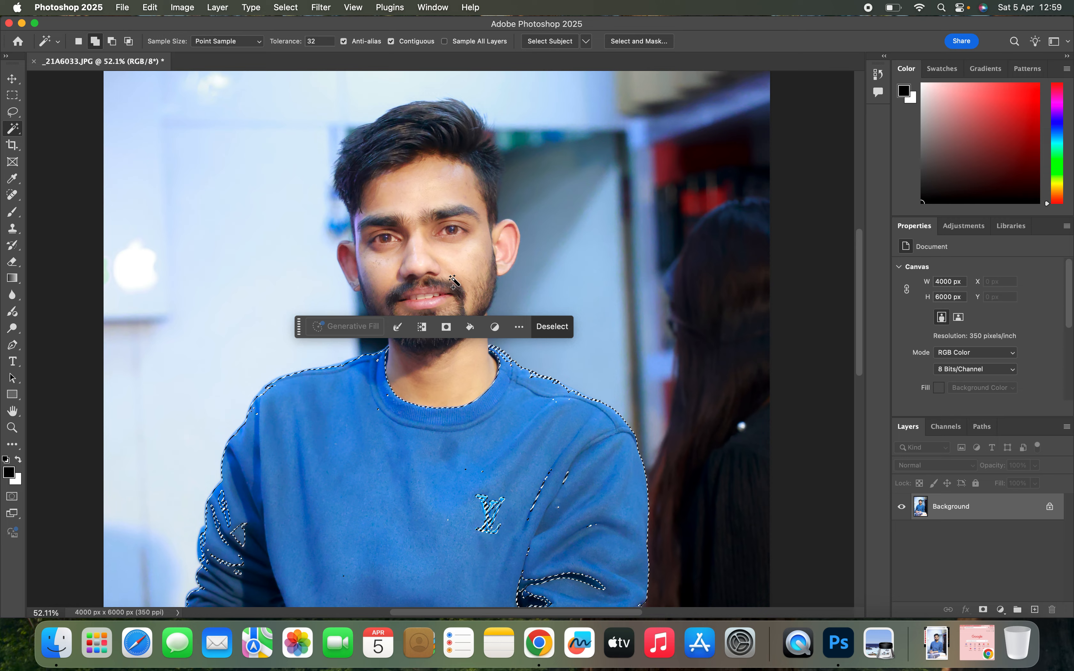
pyautogui.scroll(-5, 453, 282)
pyautogui.scroll(5, 454, 282)
pyautogui.scroll(-5, 524, 266)
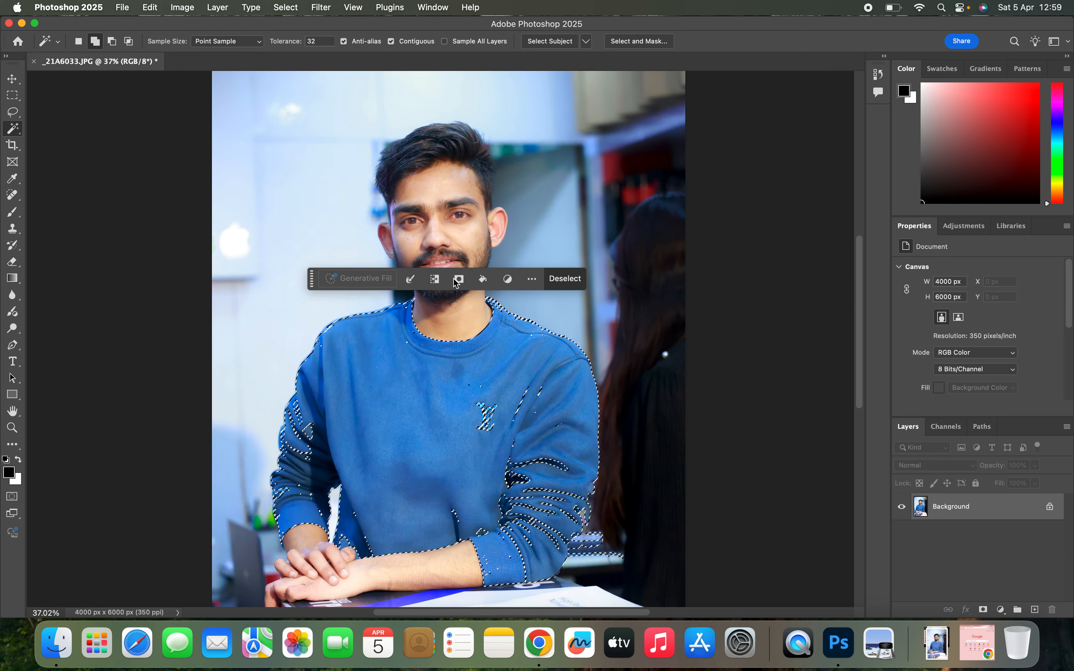
pyautogui.press('super+n')
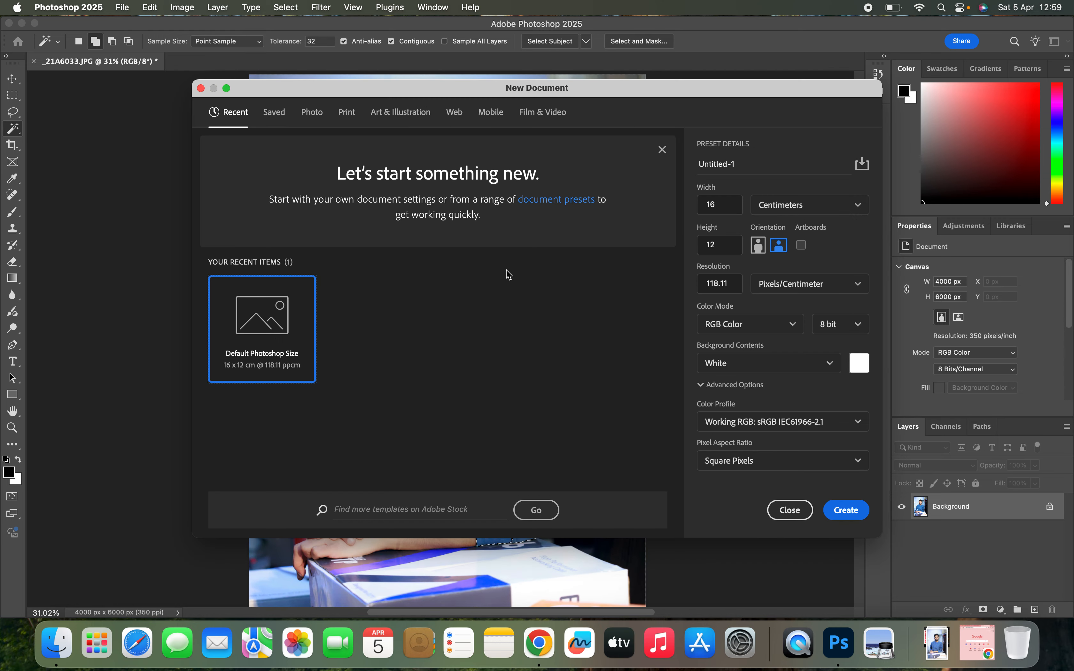
pyautogui.click(201, 88)
pyautogui.press('super+m')
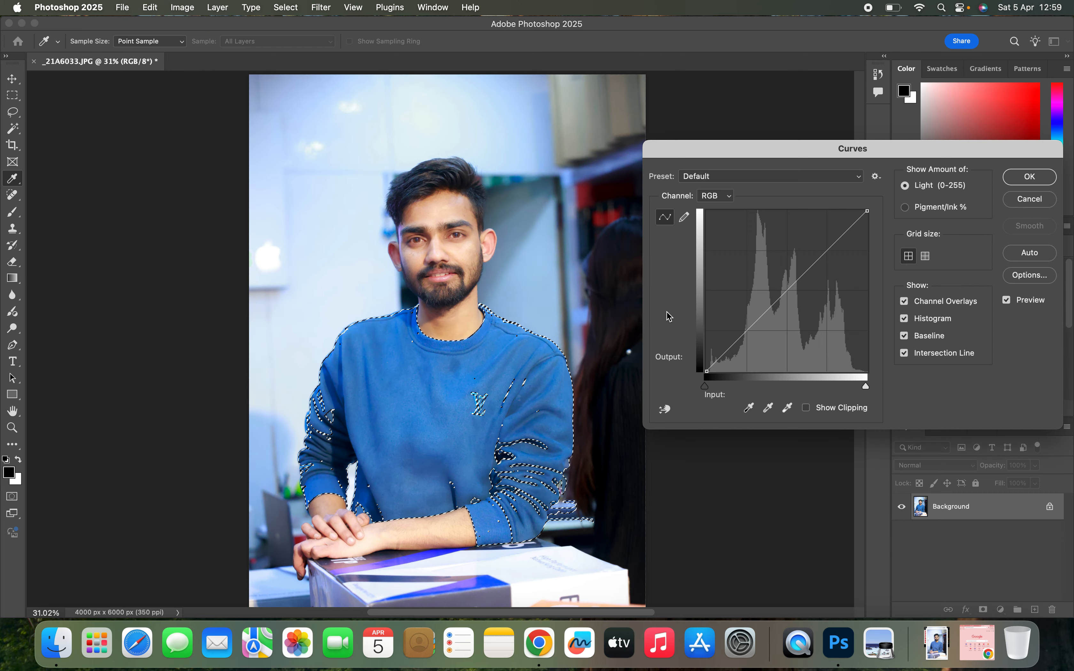
pyautogui.moveTo(788, 291); pyautogui.dragTo(812, 304)
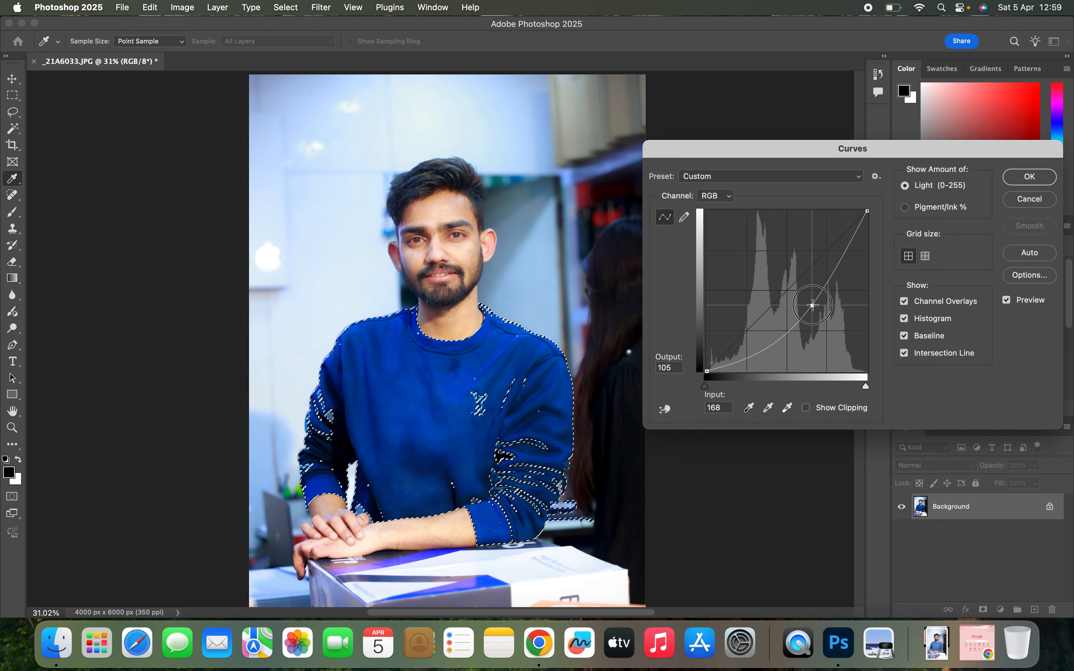
pyautogui.click(1030, 177)
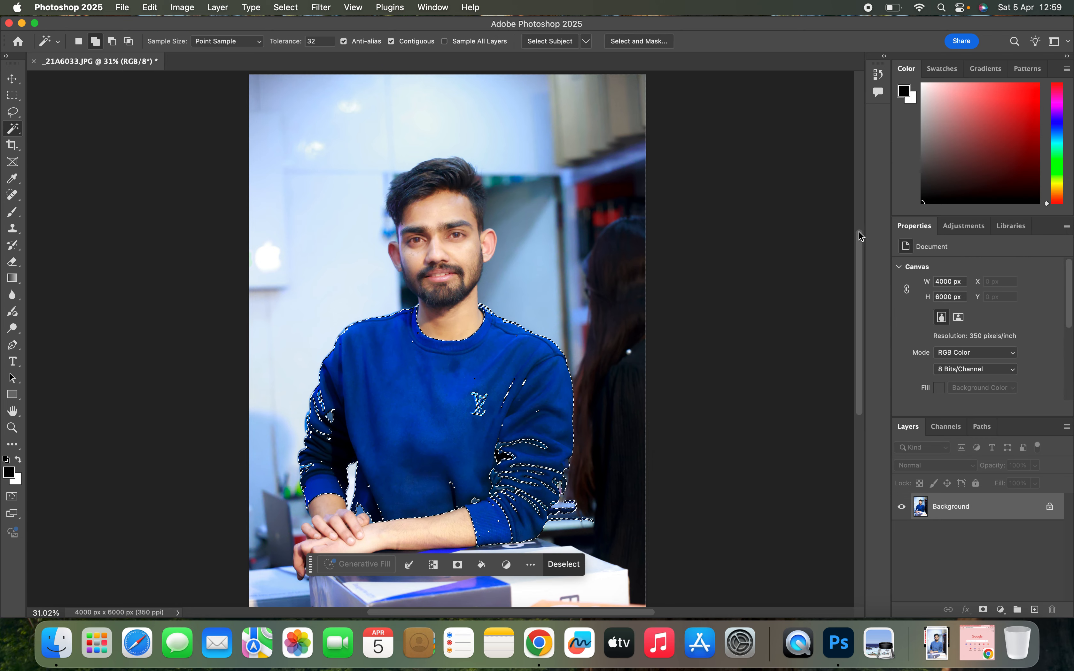
pyautogui.click(563, 565)
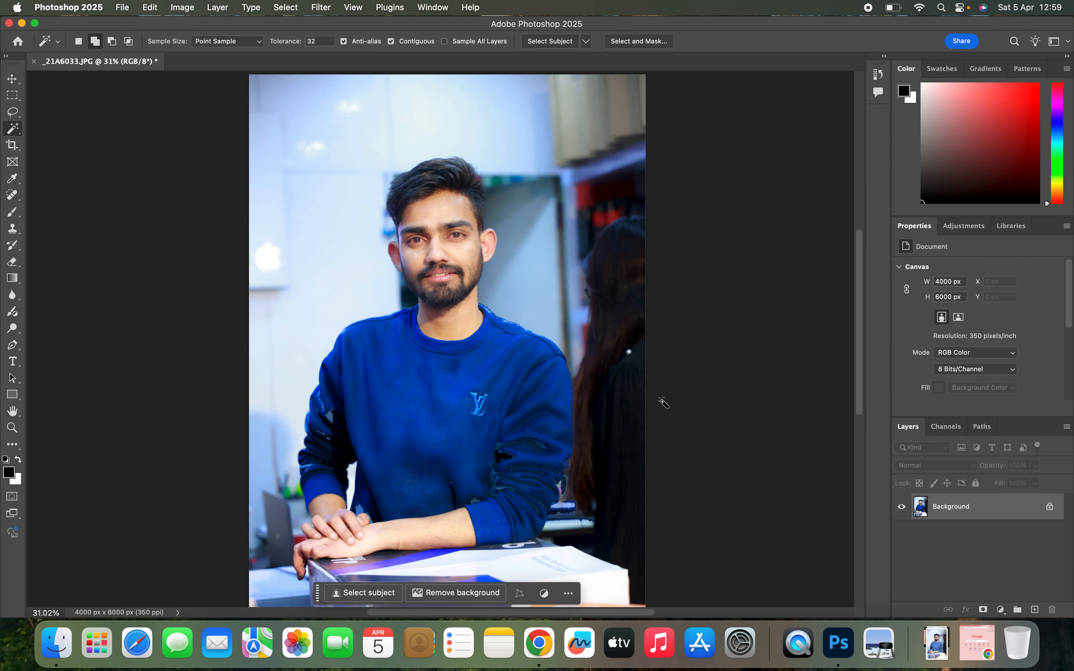
pyautogui.click(395, 410)
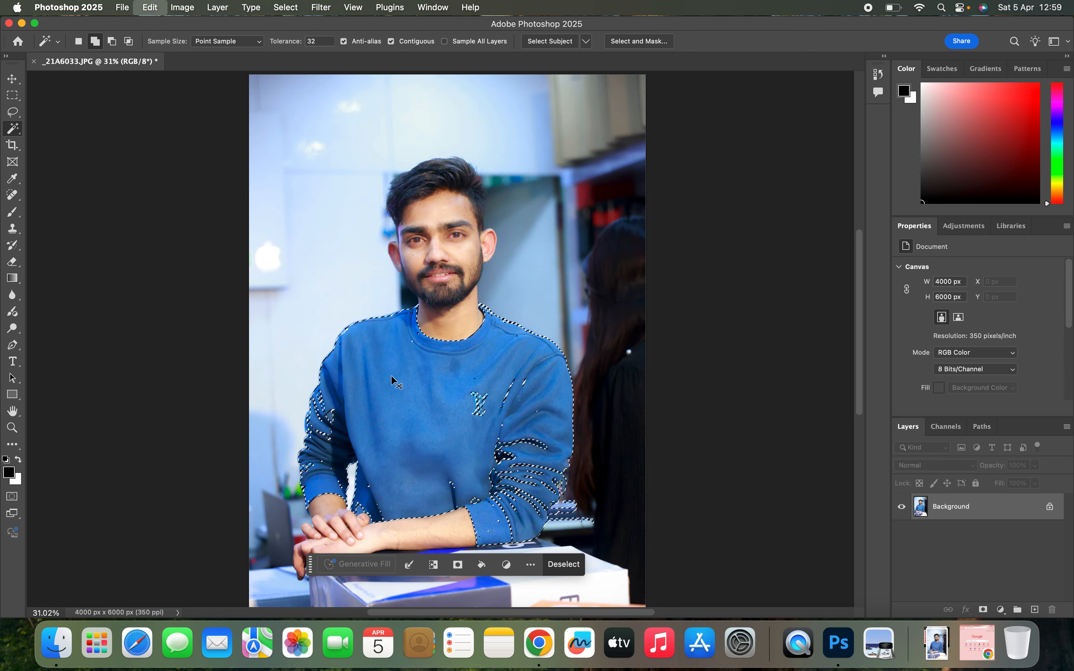
# - Add the unselected dark folds on both sleeves of the sweatshirt to the Magic Wand selection
pyautogui.scroll(5, 347, 372)
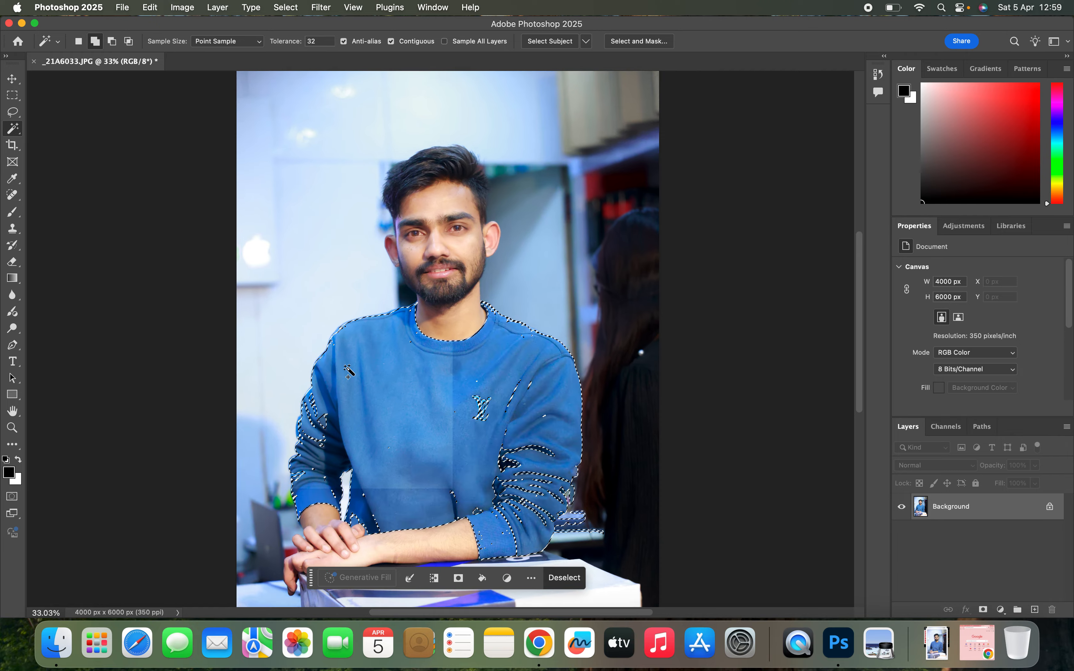
pyautogui.scroll(-5, 425, 268)
pyautogui.click(412, 272)
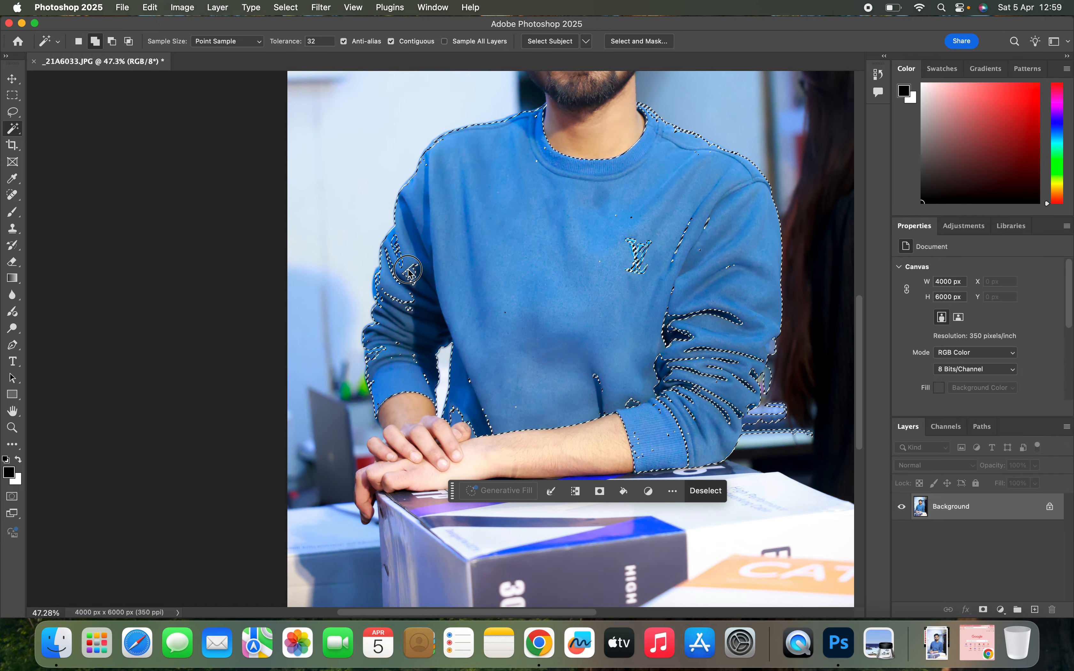
pyautogui.click(393, 242)
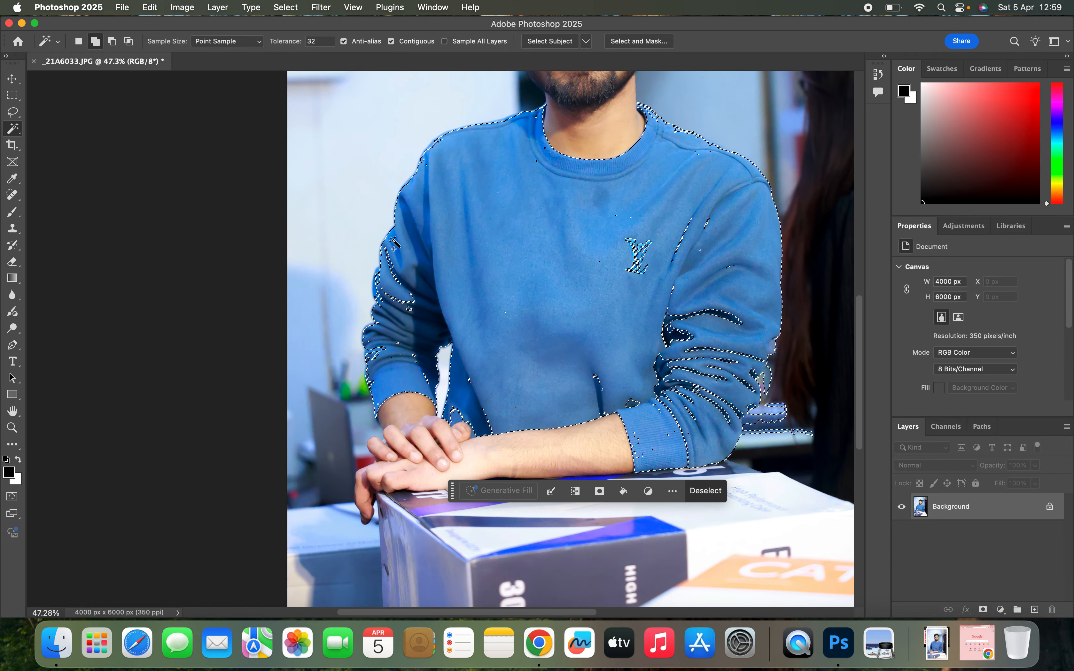
pyautogui.click(394, 302)
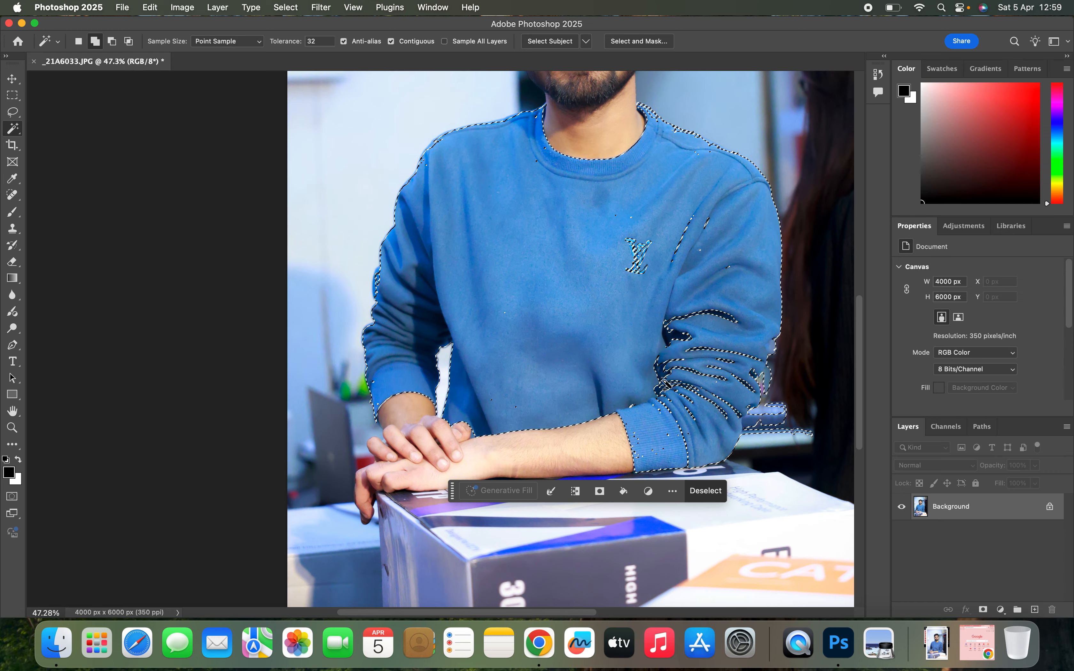
pyautogui.click(669, 328)
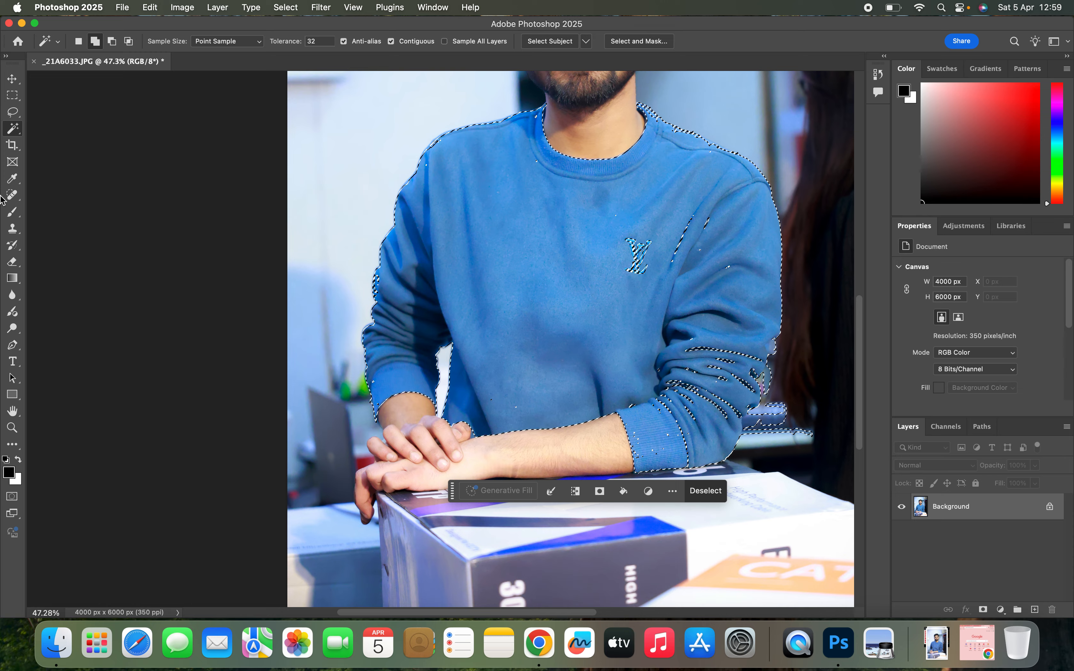
# - Add the chest logo and the shoulder creases around it to the sweatshirt selection with the Lasso tool
pyautogui.click(10, 115)
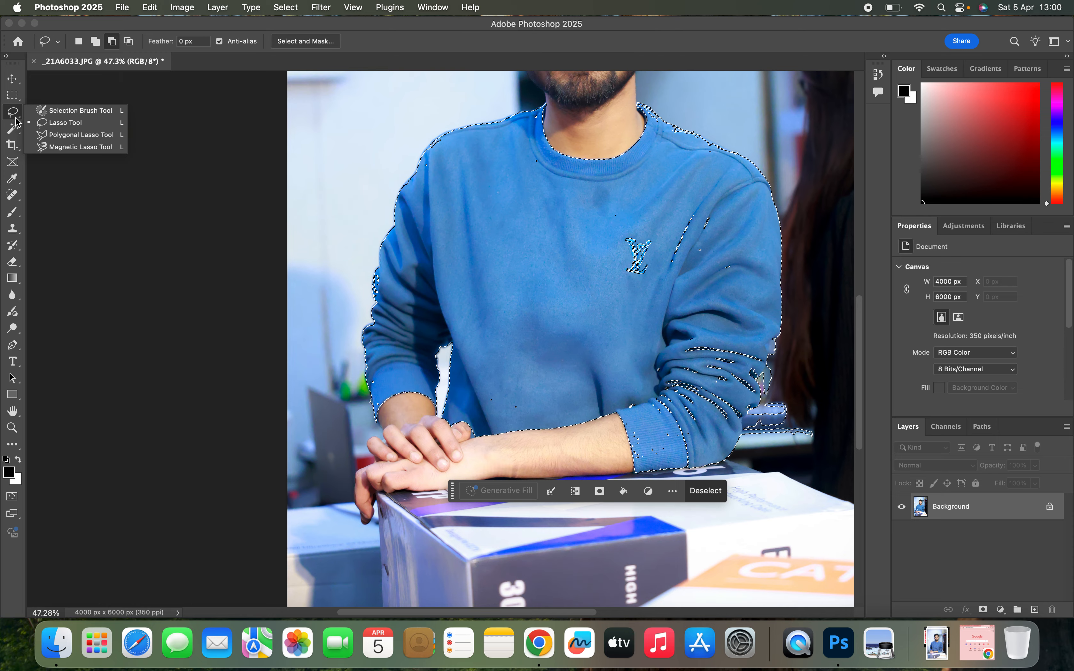
pyautogui.click(61, 124)
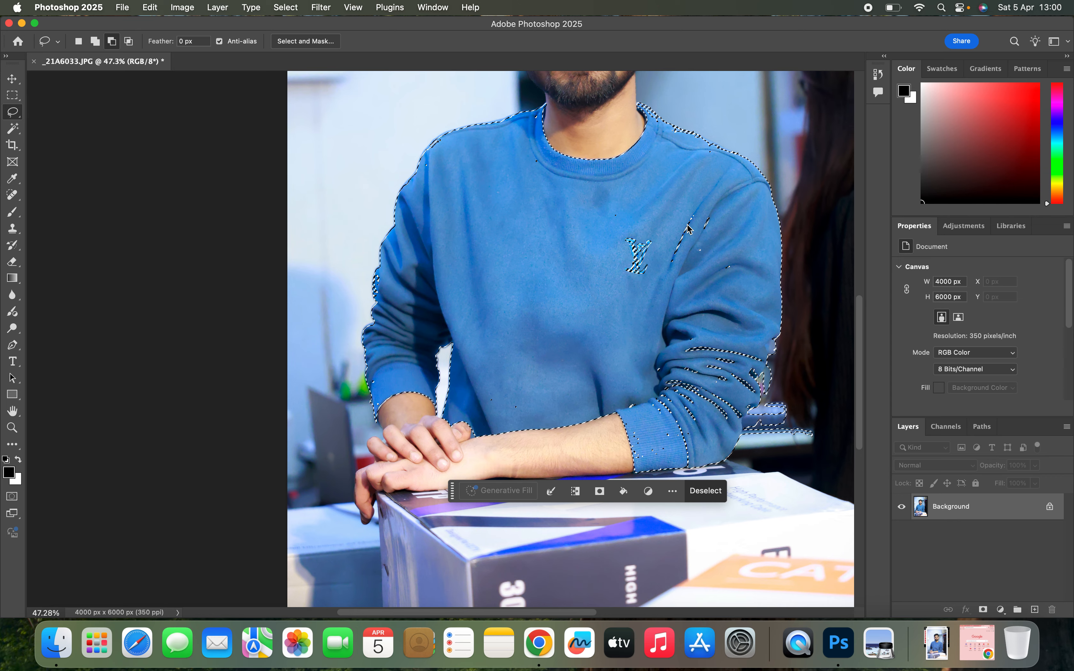
pyautogui.moveTo(579, 211)
pyautogui.mouseDown()
pyautogui.moveTo(643, 194)
pyautogui.moveTo(591, 268)
pyautogui.mouseUp()
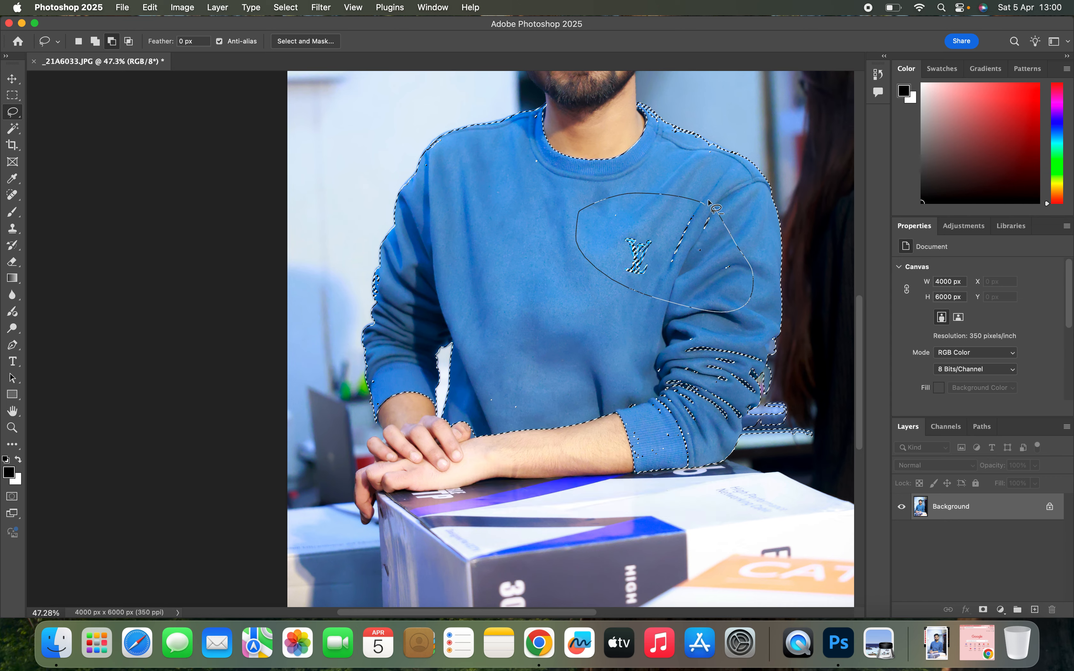
pyautogui.moveTo(709, 202); pyautogui.dragTo(710, 203)
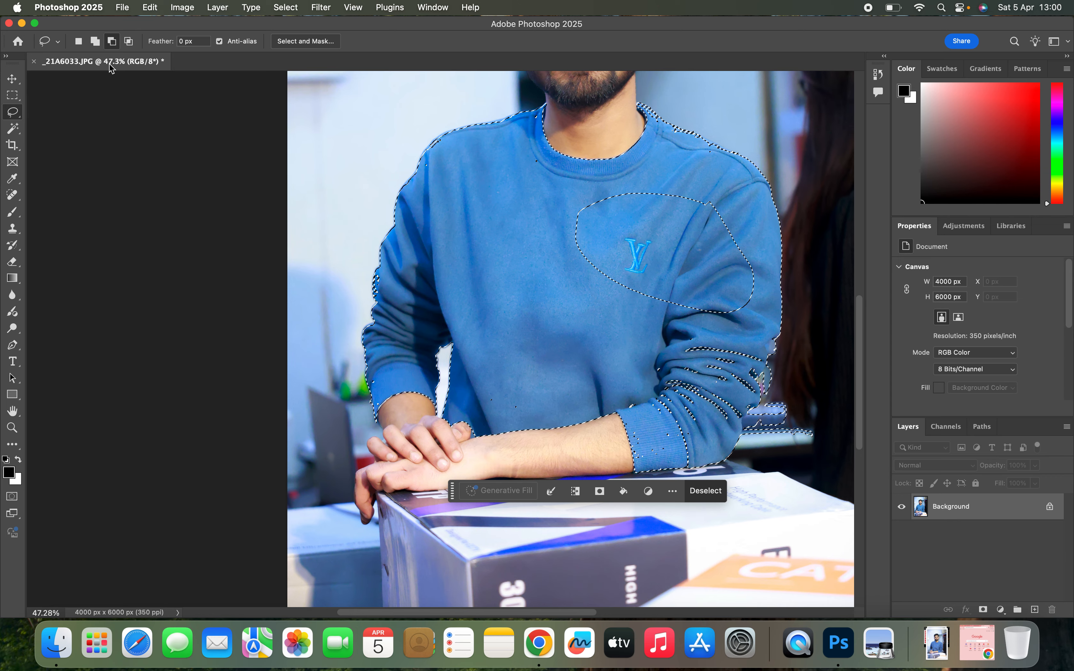
pyautogui.click(95, 41)
pyautogui.moveTo(588, 187); pyautogui.dragTo(588, 187)
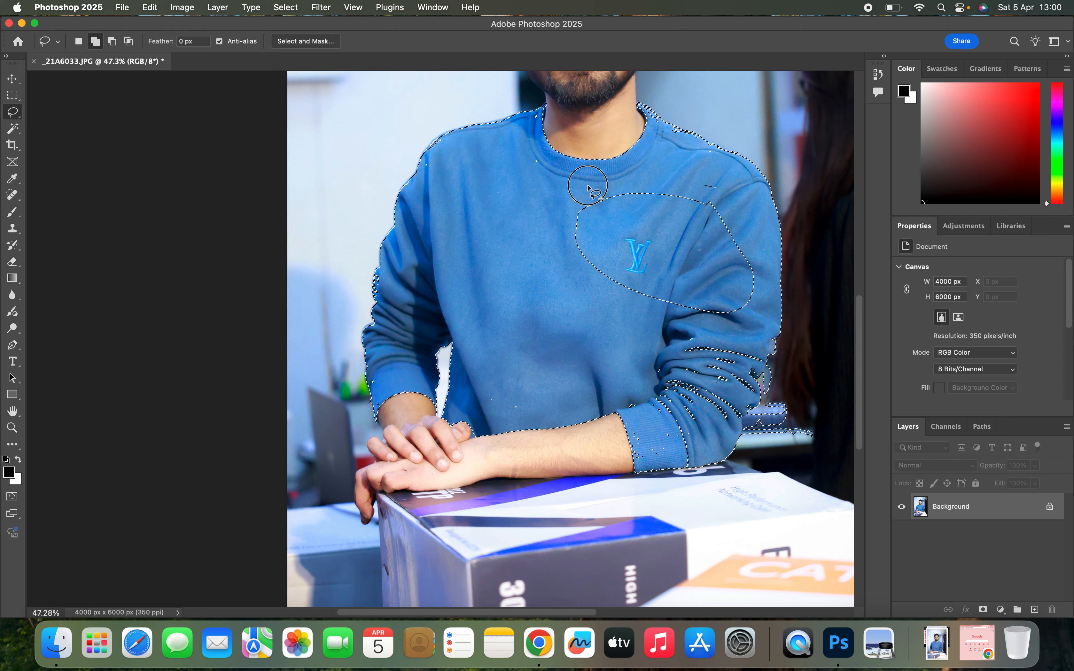
pyautogui.moveTo(634, 316)
pyautogui.mouseDown()
pyautogui.moveTo(707, 335)
pyautogui.moveTo(739, 322)
pyautogui.mouseUp()
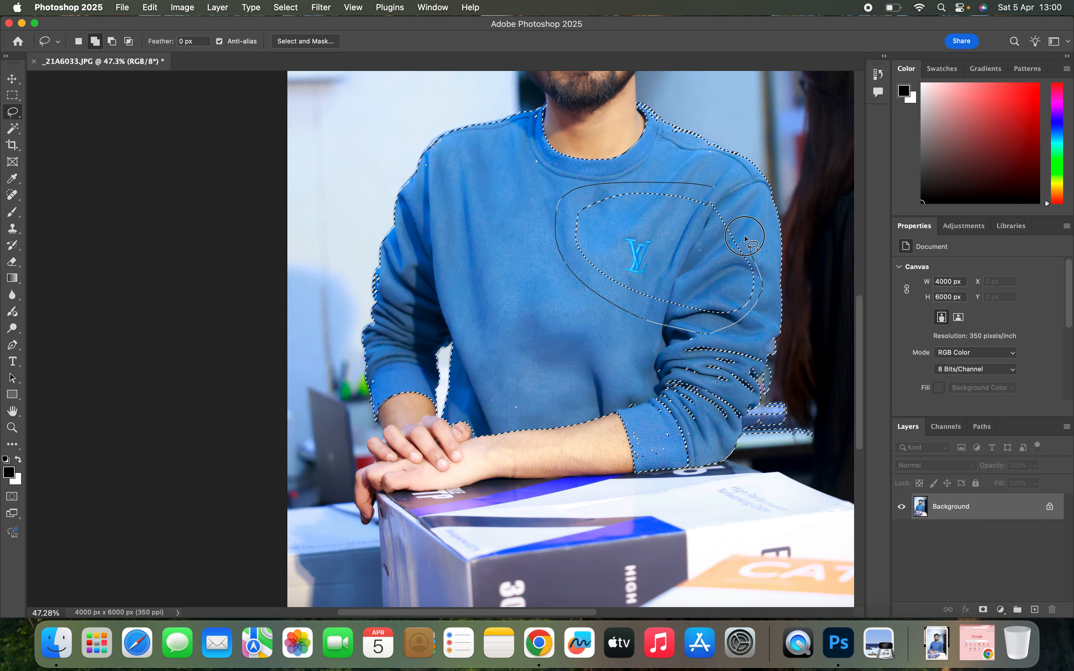
pyautogui.moveTo(721, 204); pyautogui.dragTo(722, 206)
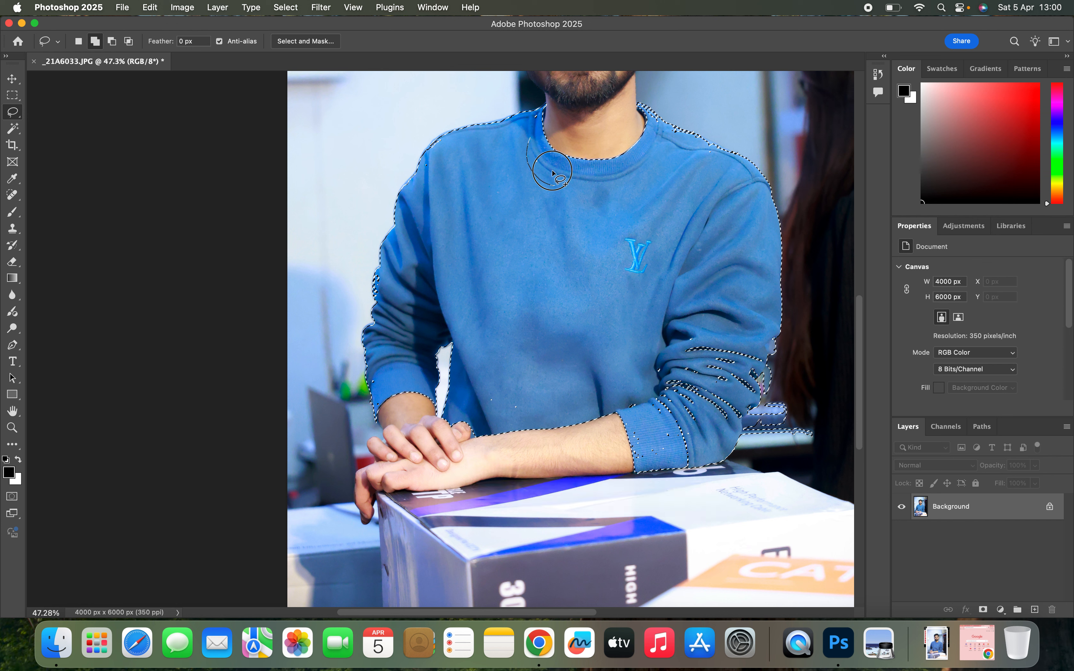
# - Add the remaining gaps near the collar and shoulder and the folded sleeve beside the dark background to the selection with the Lasso tool
pyautogui.moveTo(457, 130)
pyautogui.mouseDown()
pyautogui.moveTo(427, 164)
pyautogui.moveTo(448, 175)
pyautogui.mouseUp()
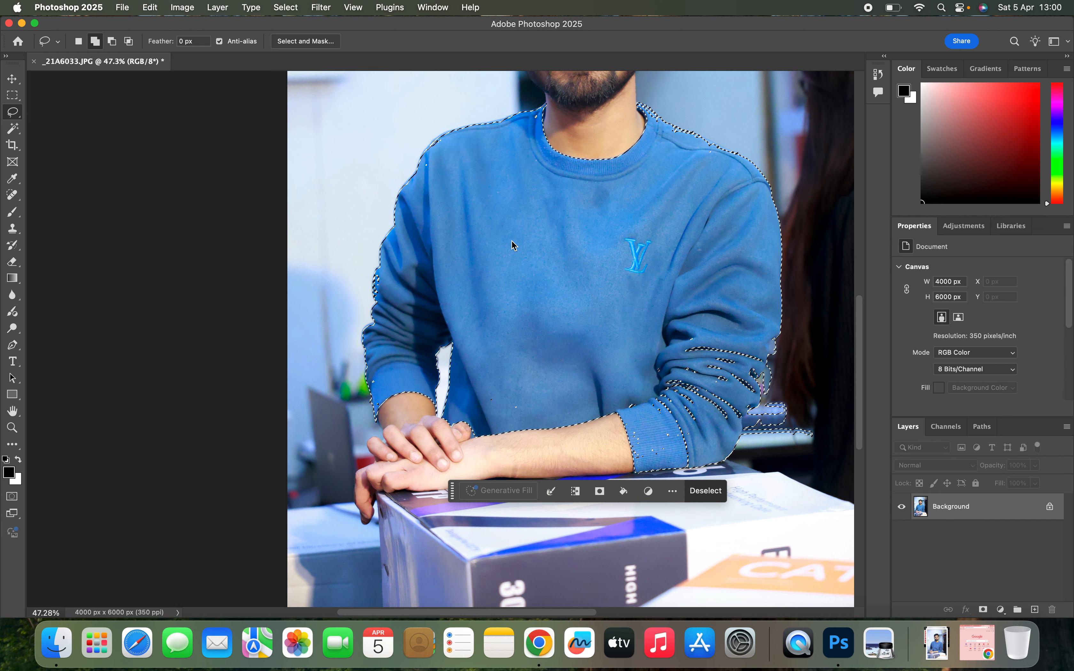
pyautogui.moveTo(725, 317)
pyautogui.mouseDown()
pyautogui.moveTo(634, 366)
pyautogui.moveTo(629, 405)
pyautogui.moveTo(651, 450)
pyautogui.moveTo(710, 440)
pyautogui.moveTo(736, 424)
pyautogui.mouseUp()
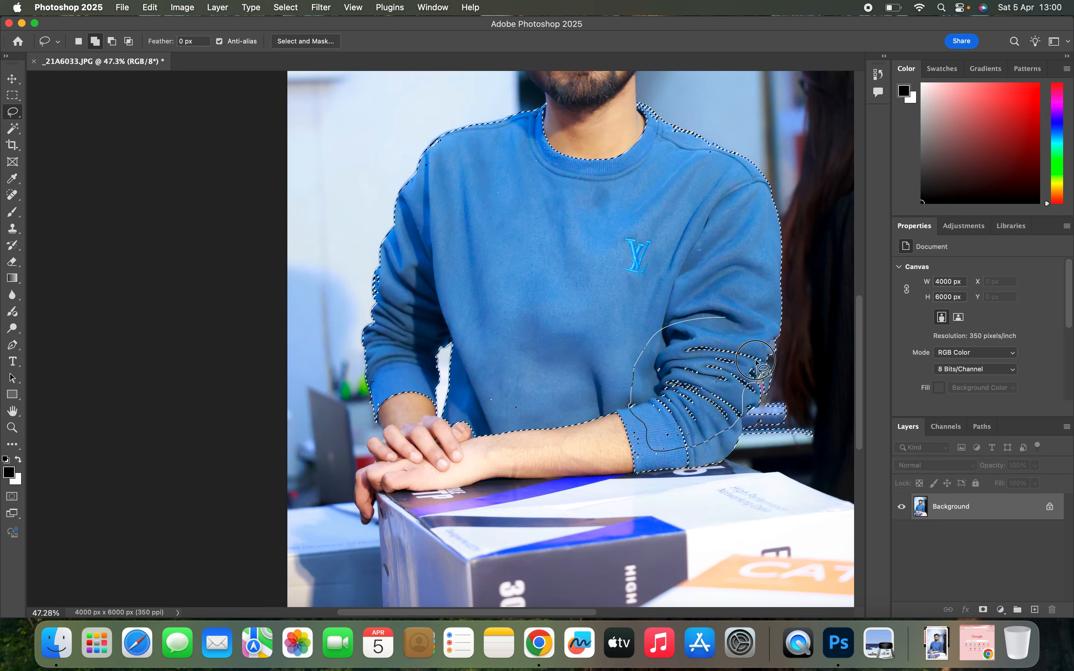
pyautogui.moveTo(733, 316); pyautogui.dragTo(733, 317)
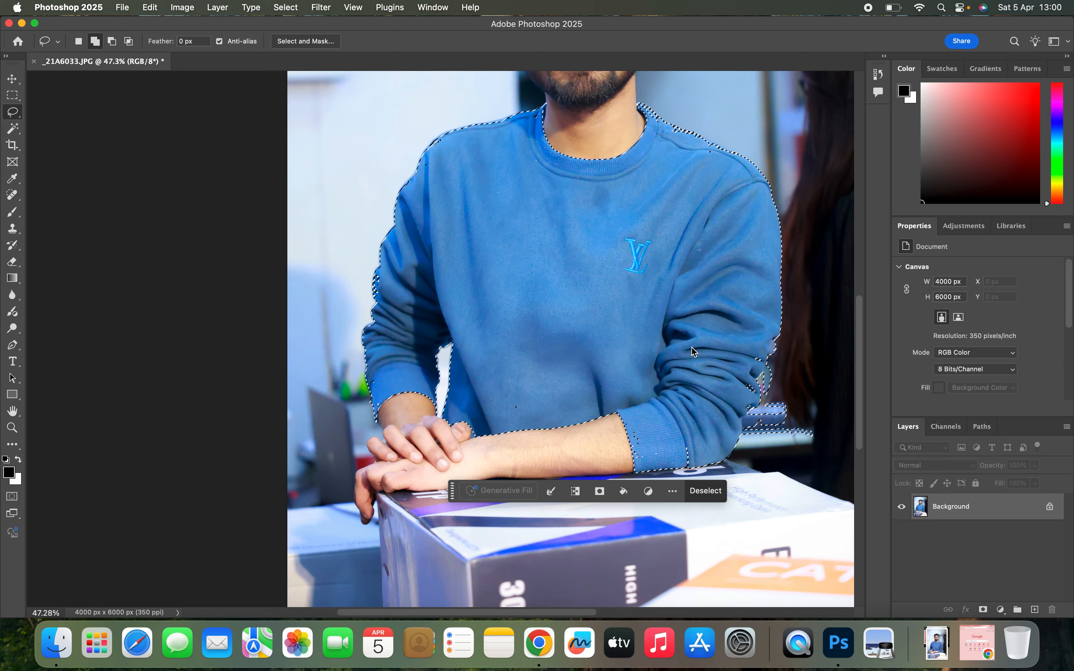
# - Add the leftover unselected specks on the cuff of the sleeve resting on the box to the Lasso selection
pyautogui.scroll(2, 688, 347)
pyautogui.scroll(1, 688, 354)
pyautogui.hscroll(10, 689, 355)
pyautogui.scroll(-5, 688, 355)
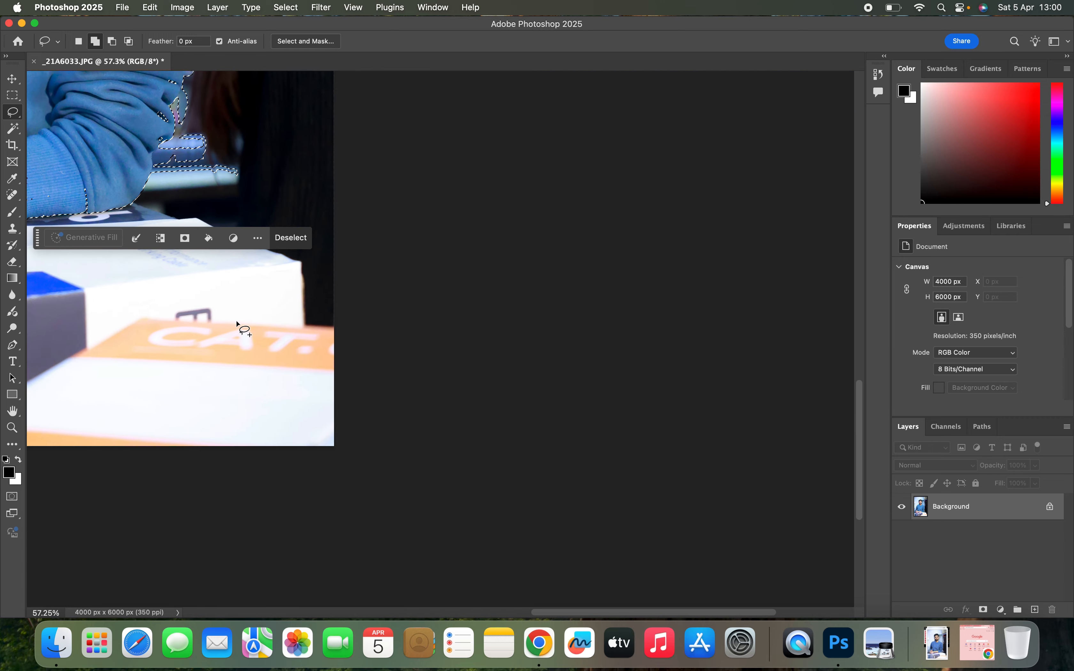
pyautogui.hscroll(-5, 237, 322)
pyautogui.scroll(4, 237, 322)
pyautogui.scroll(4, 287, 228)
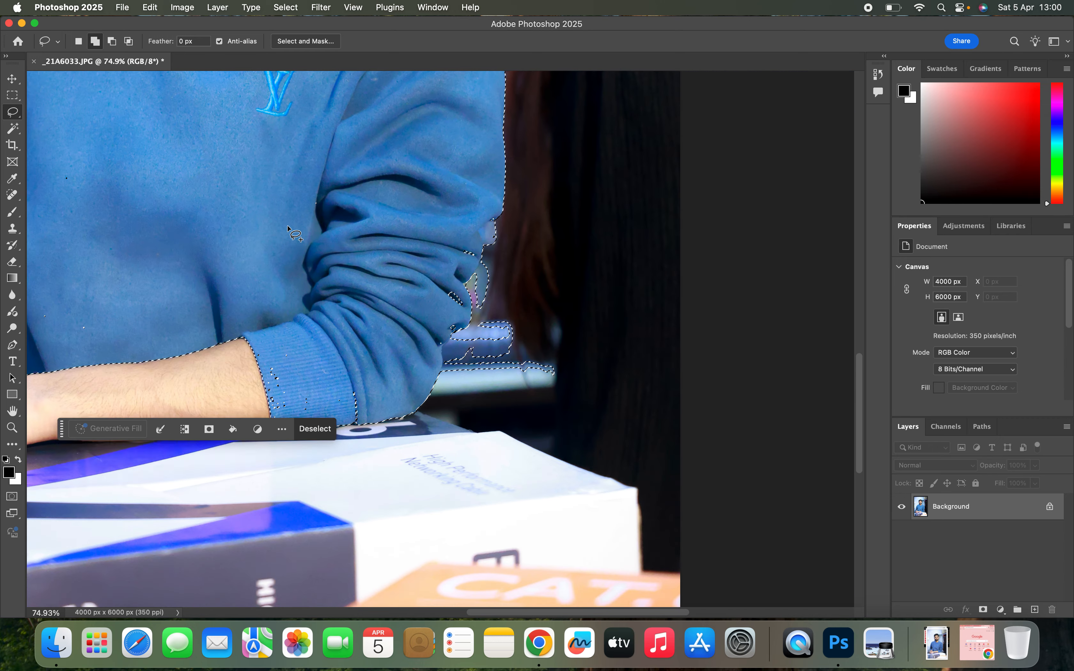
pyautogui.scroll(3, 288, 226)
pyautogui.hscroll(-3, 288, 226)
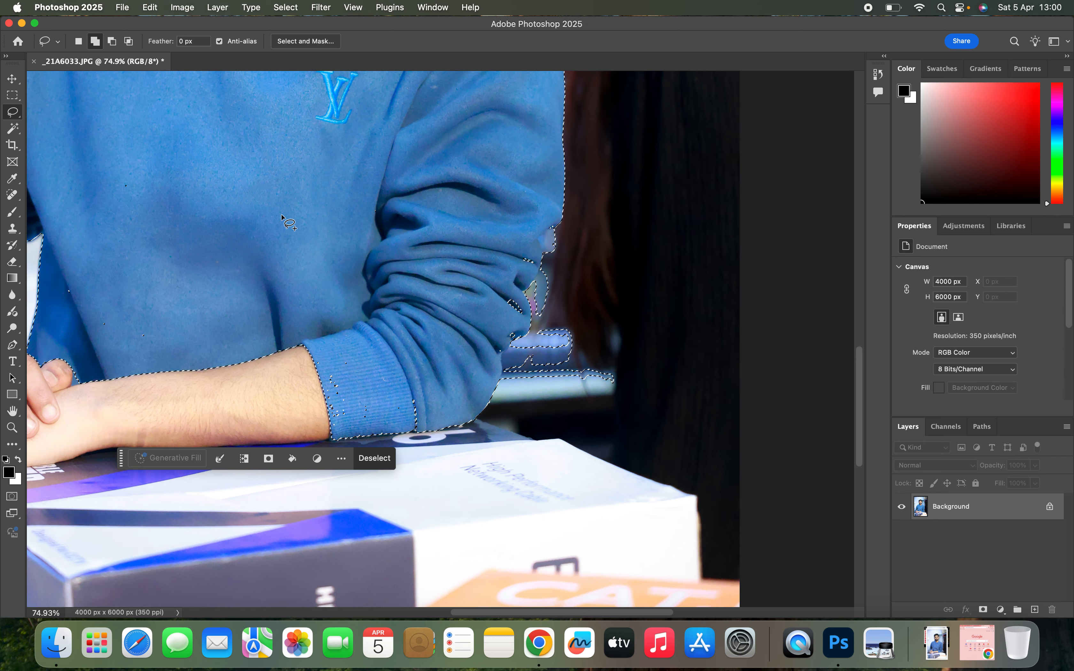
pyautogui.scroll(1, 319, 353)
pyautogui.moveTo(310, 364)
pyautogui.mouseDown()
pyautogui.moveTo(325, 422)
pyautogui.moveTo(391, 410)
pyautogui.moveTo(322, 358)
pyautogui.mouseUp()
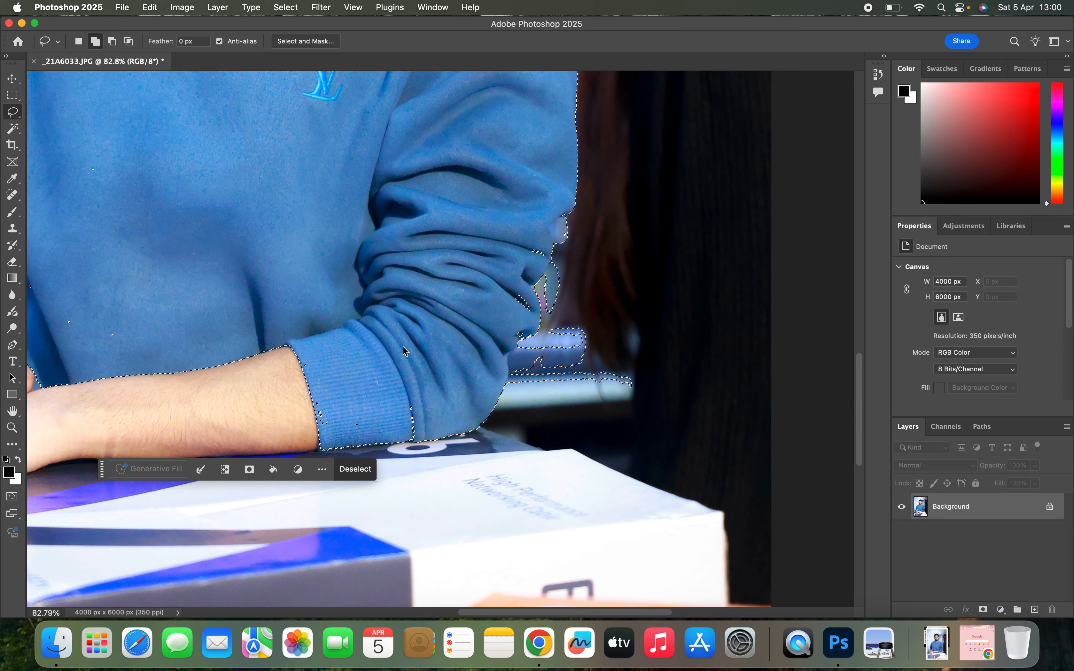
# - Subtract the background spill beside the folded sleeve and elbow from the sweatshirt selection with the Magnetic Lasso tool
pyautogui.click(14, 112)
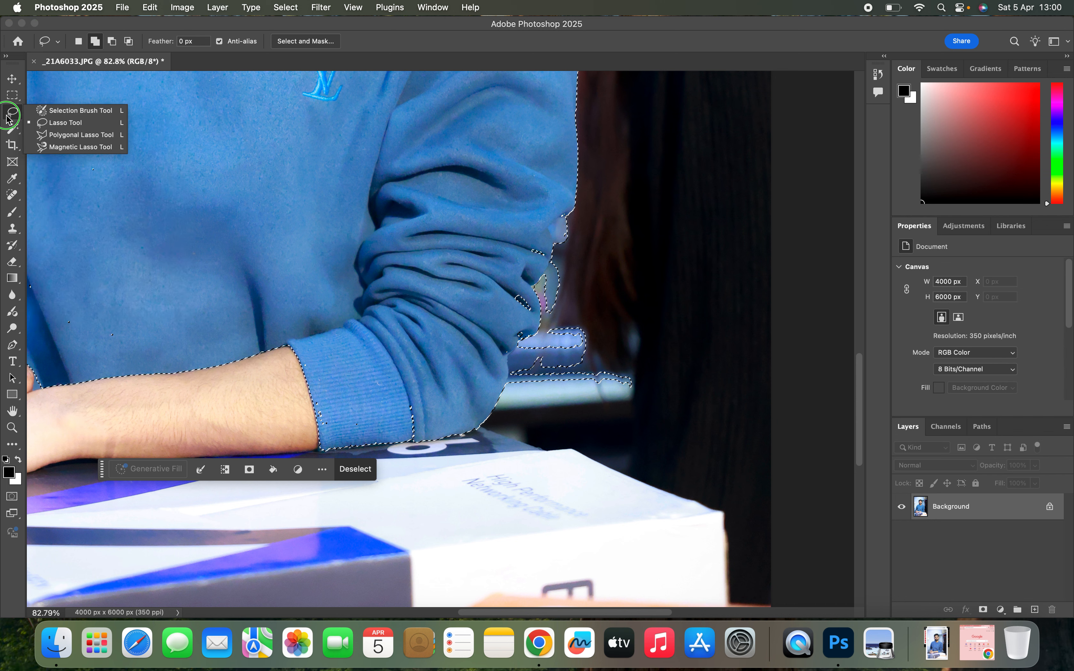
pyautogui.click(60, 151)
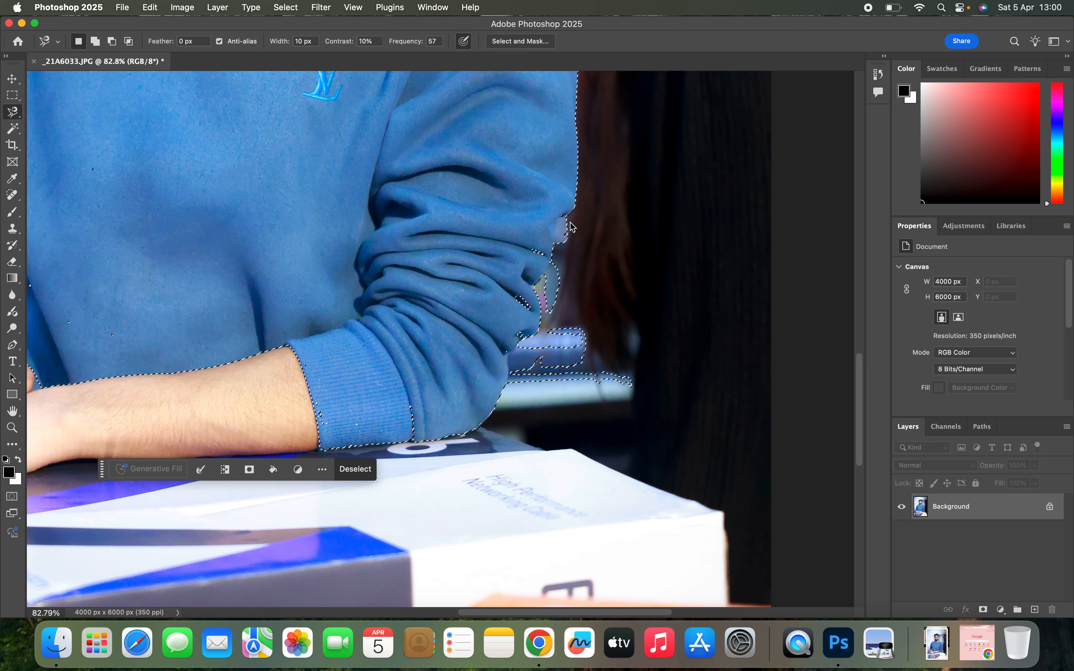
pyautogui.press('super+d')
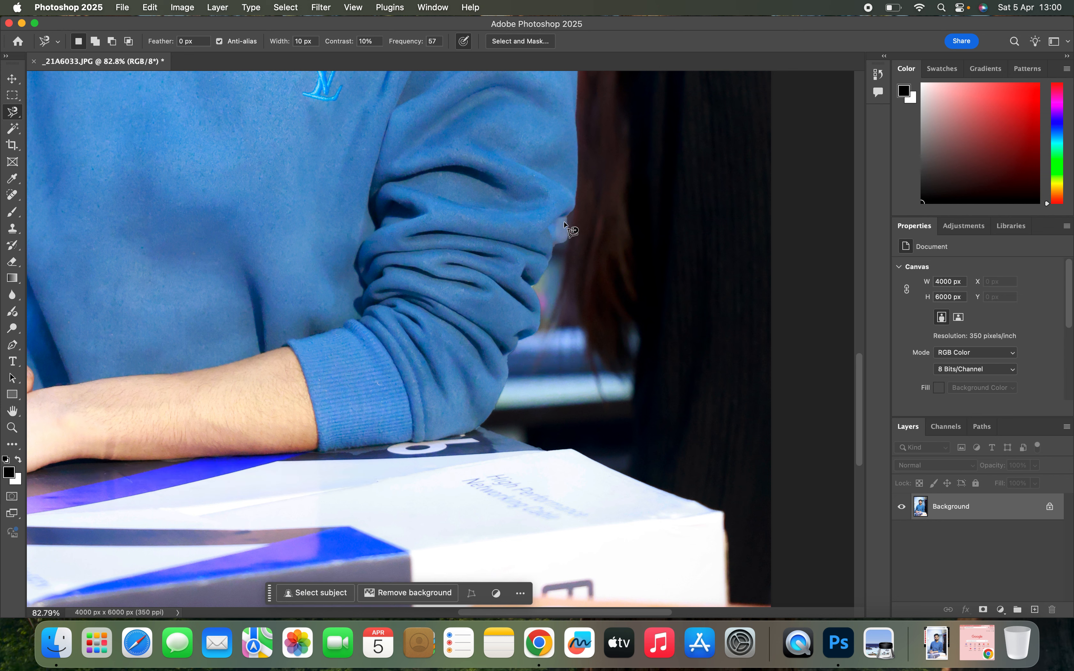
pyautogui.press('super+z')
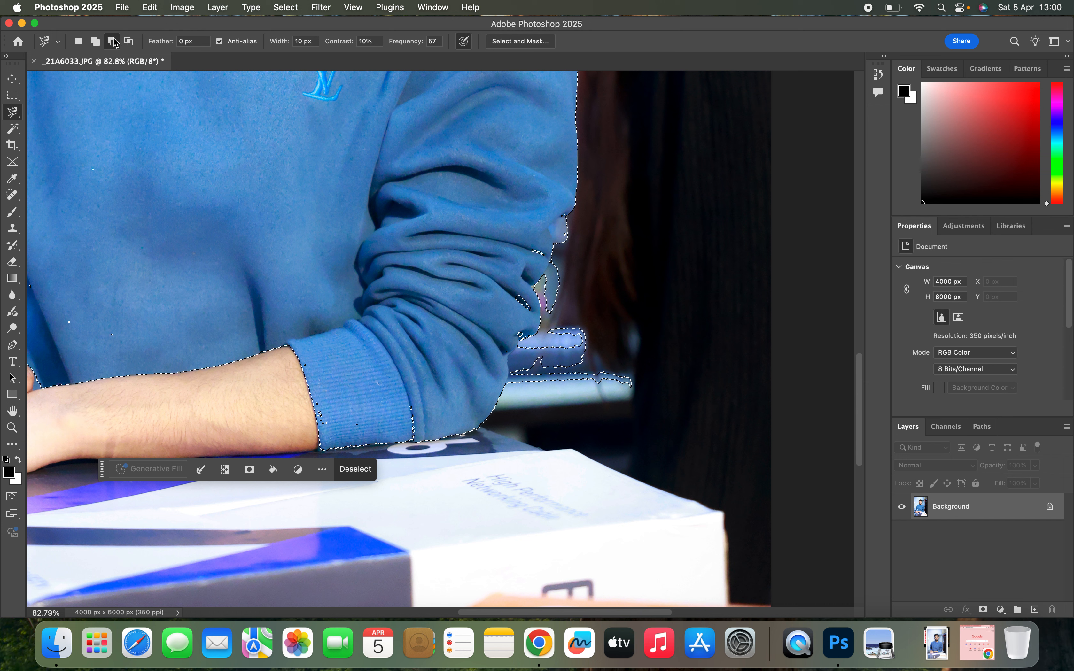
pyautogui.click(564, 219)
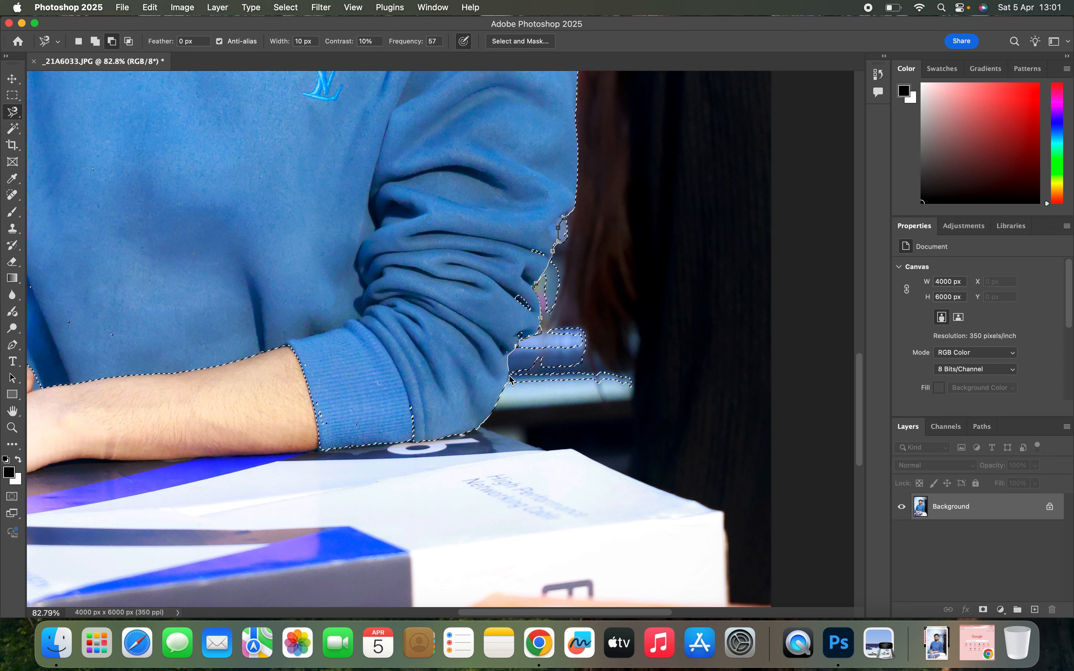
pyautogui.click(507, 384)
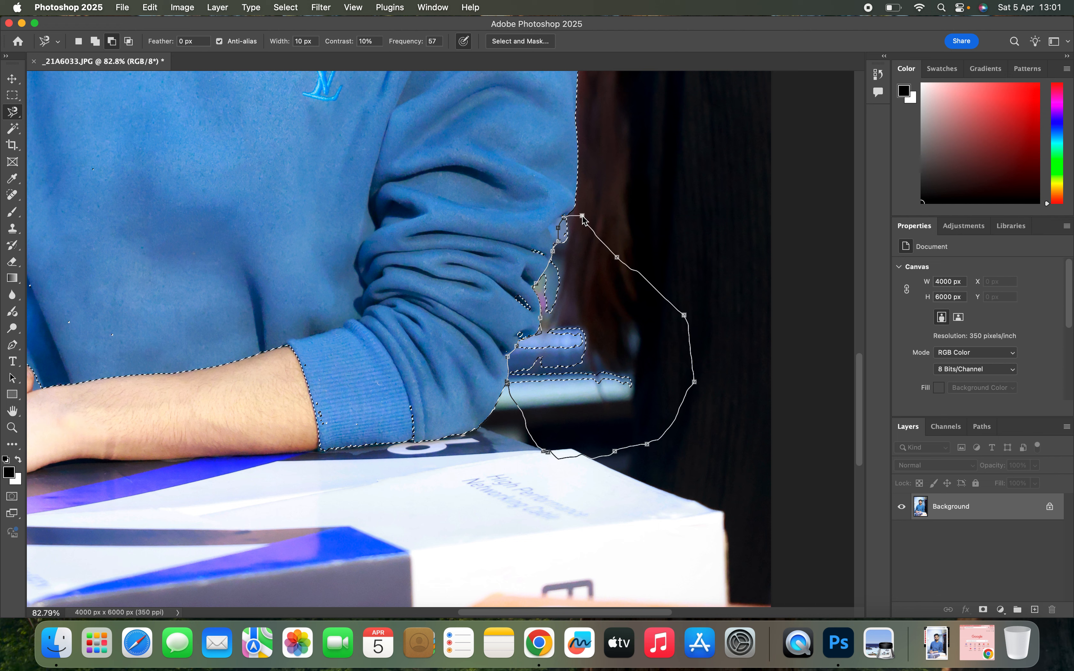
pyautogui.click(581, 219)
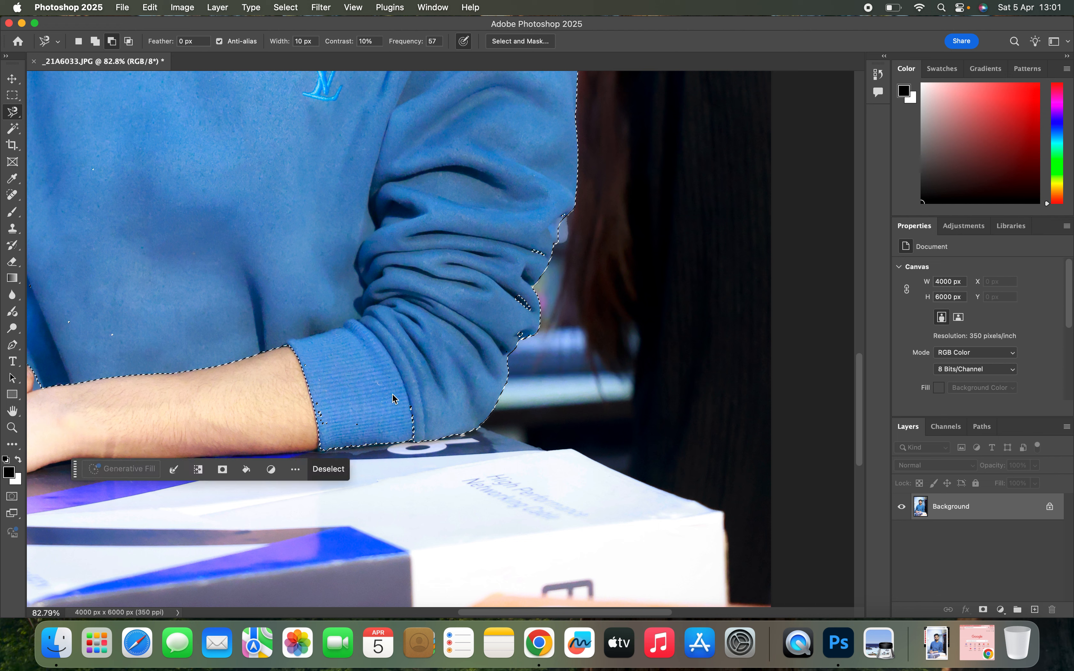
# - Add the unselected gaps in the folds along the outer sleeve edge to the selection with the Magnetic Lasso tool
pyautogui.scroll(-3, 192, 262)
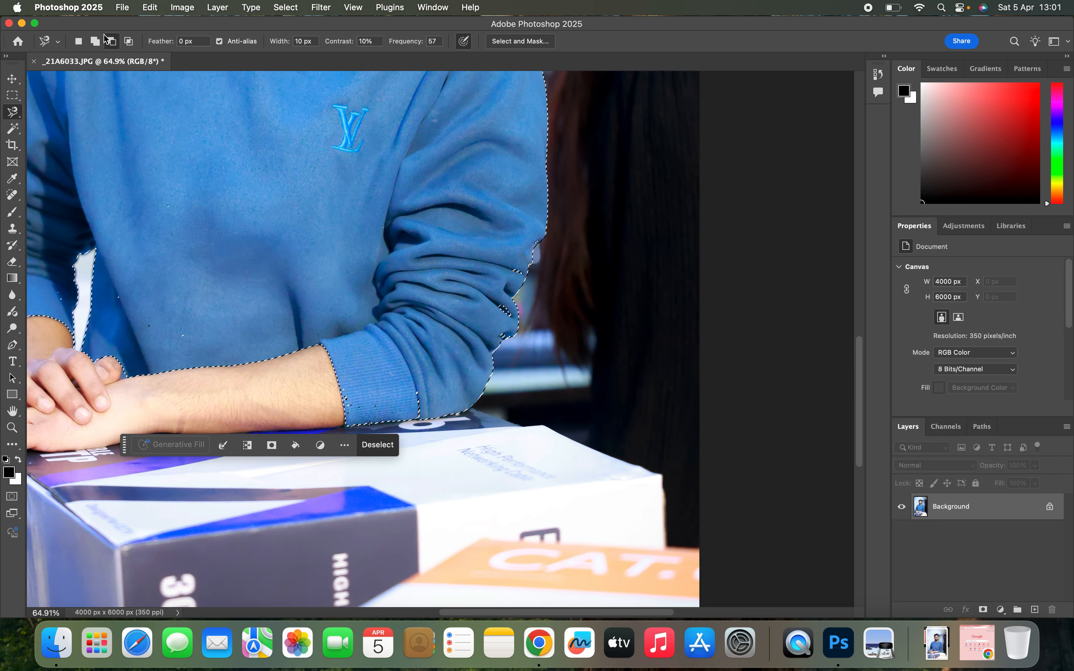
pyautogui.click(95, 42)
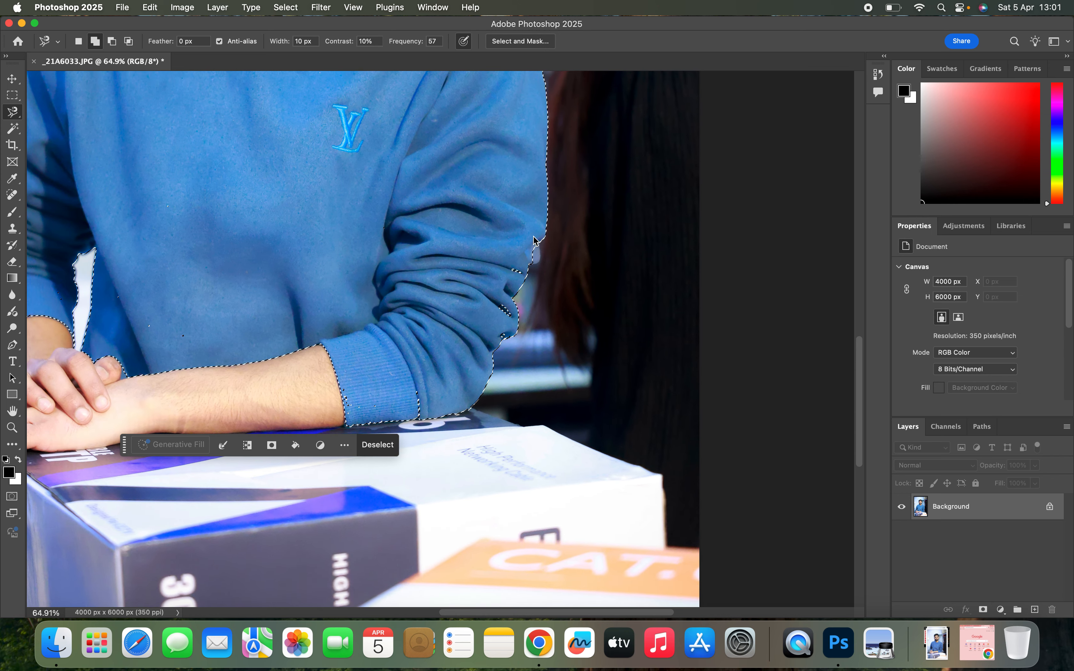
pyautogui.click(546, 228)
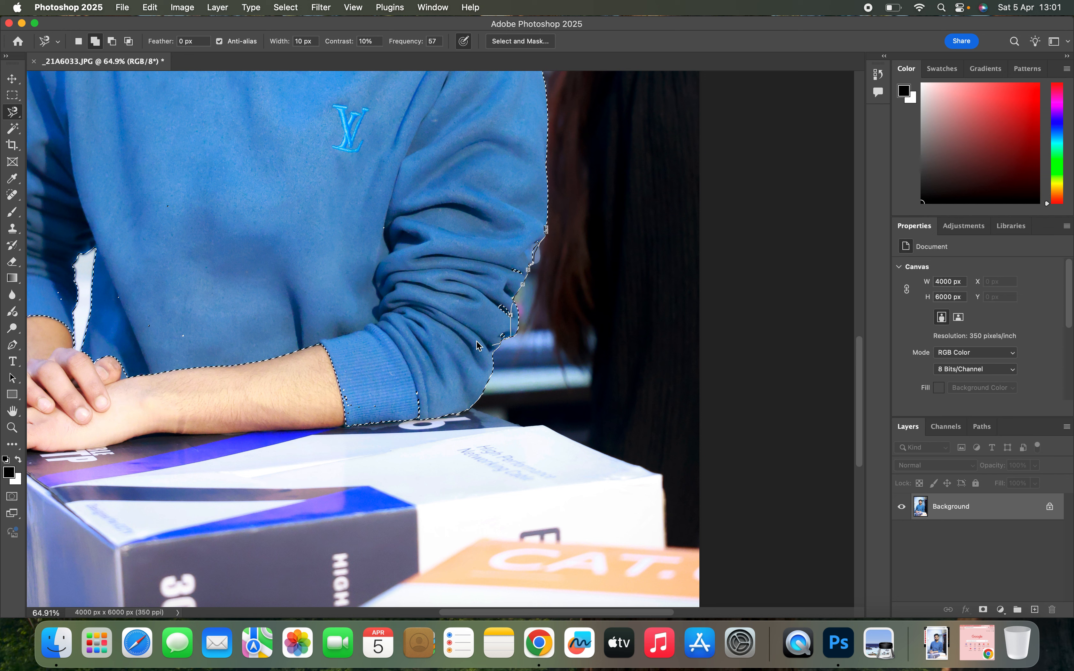
pyautogui.doubleClick(466, 160)
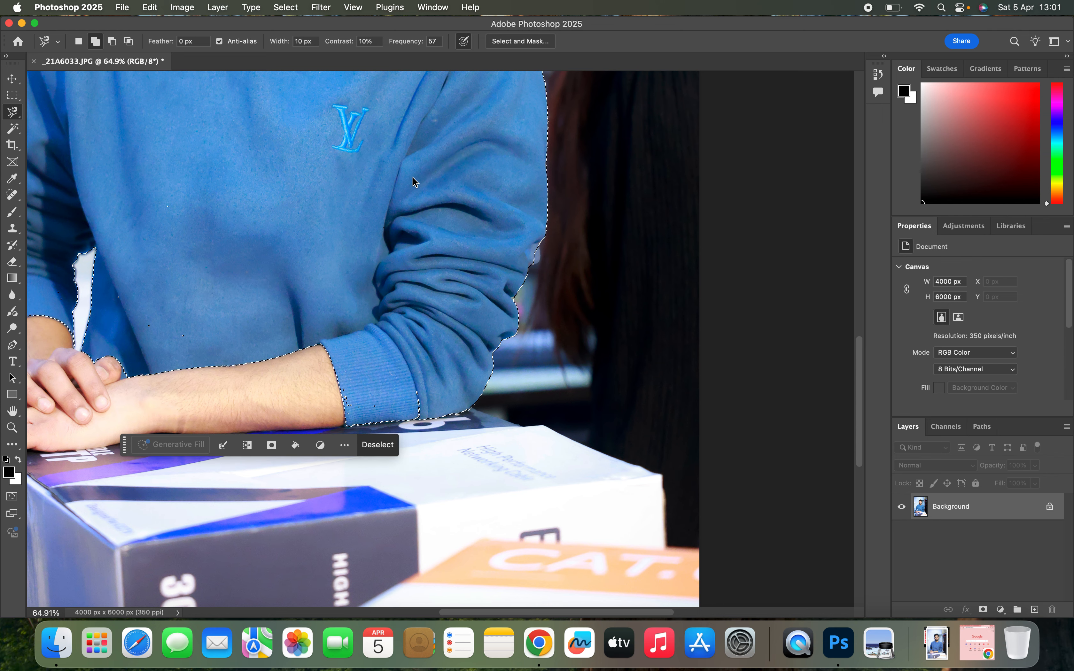
# - Add the leftover specks on the lower front of the sweatshirt to the selection with the Magnetic Lasso tool
pyautogui.scroll(-3, 387, 183)
pyautogui.click(217, 283)
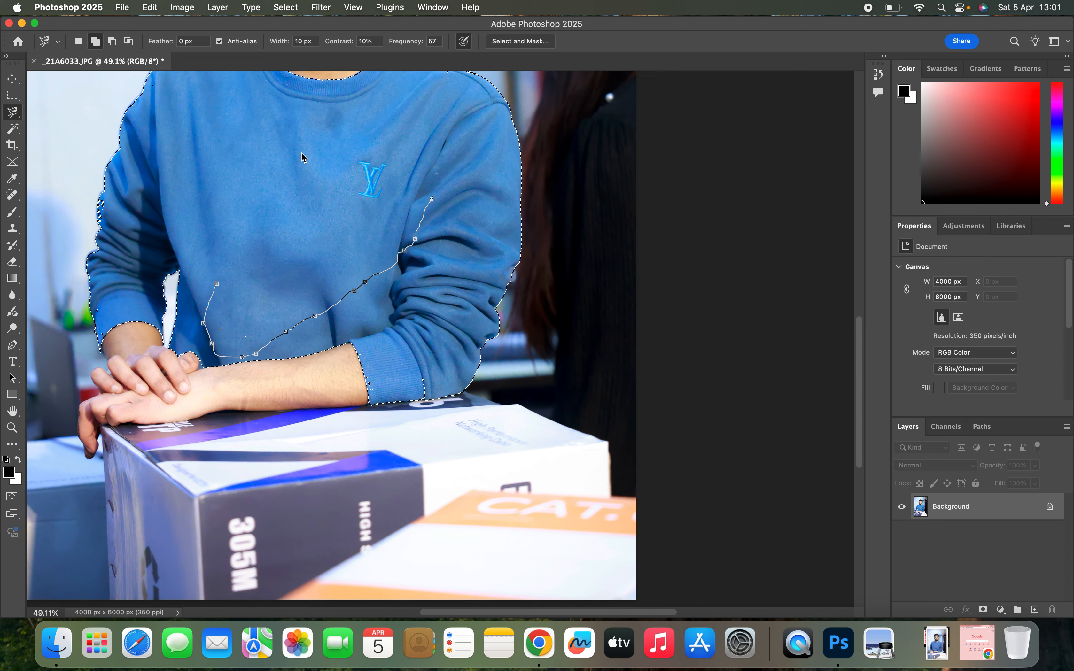
pyautogui.doubleClick(264, 164)
# - Add the unselected specks along the collar and shoulder edges to the sweatshirt selection with the Magic Wand tool
pyautogui.scroll(3, 244, 174)
pyautogui.hscroll(-3, 244, 173)
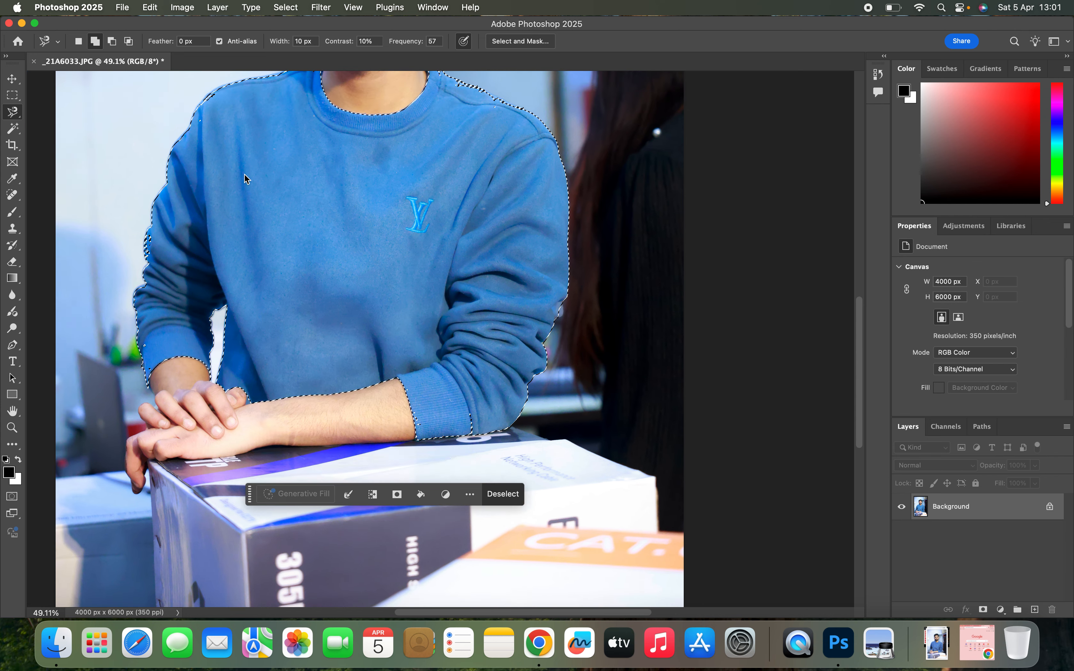
pyautogui.scroll(8, 220, 337)
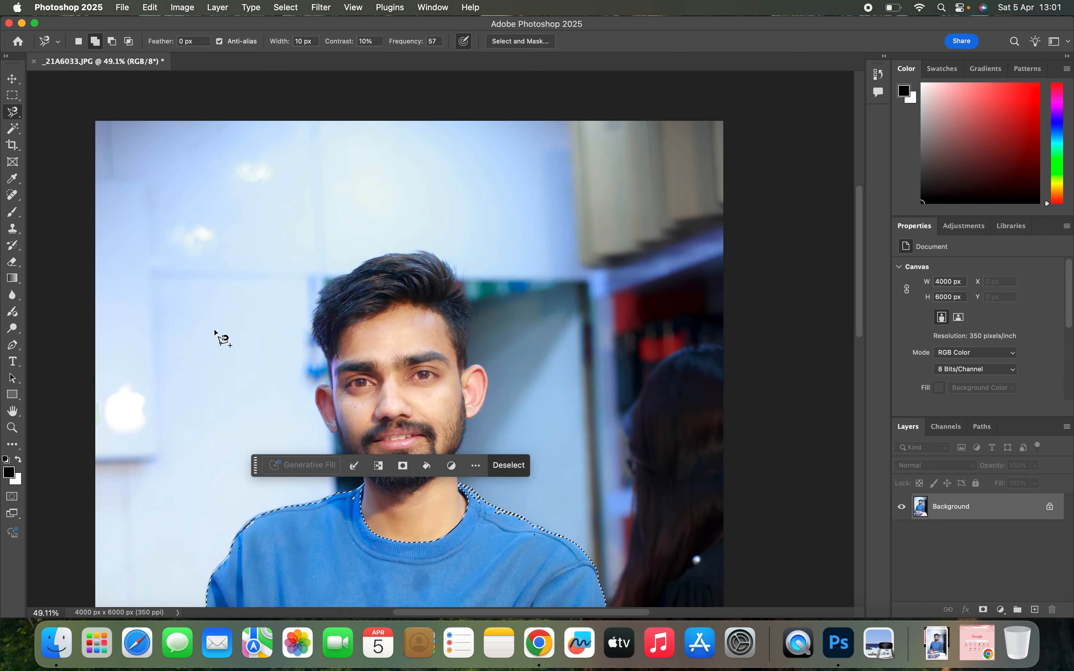
pyautogui.scroll(-8, 355, 362)
pyautogui.scroll(5, 422, 349)
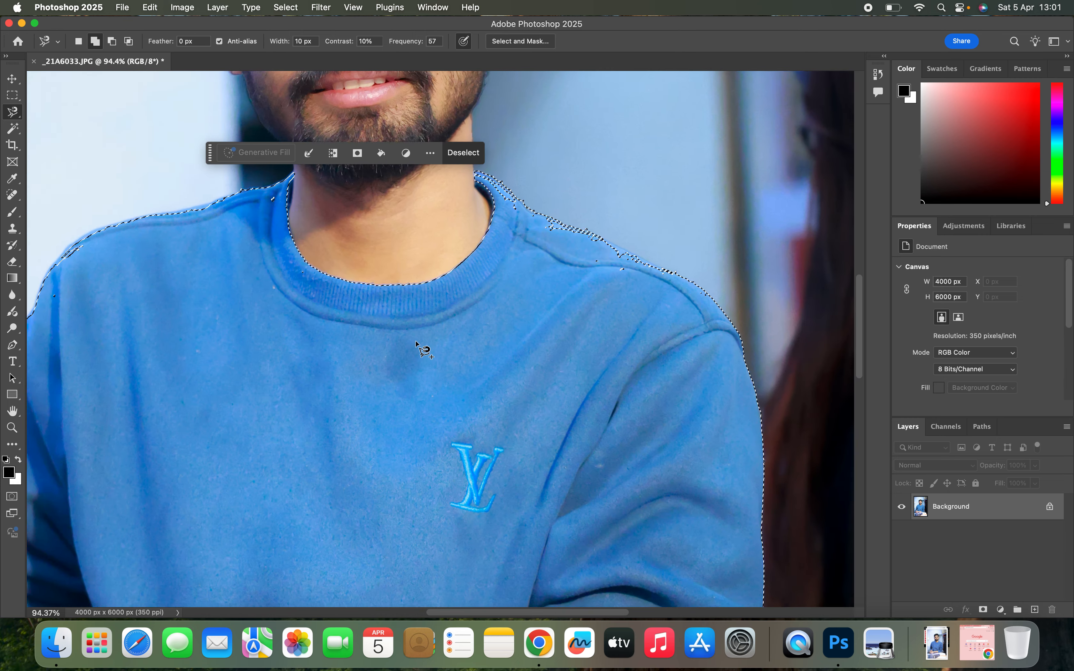
pyautogui.scroll(8, 423, 341)
pyautogui.hscroll(3, 424, 342)
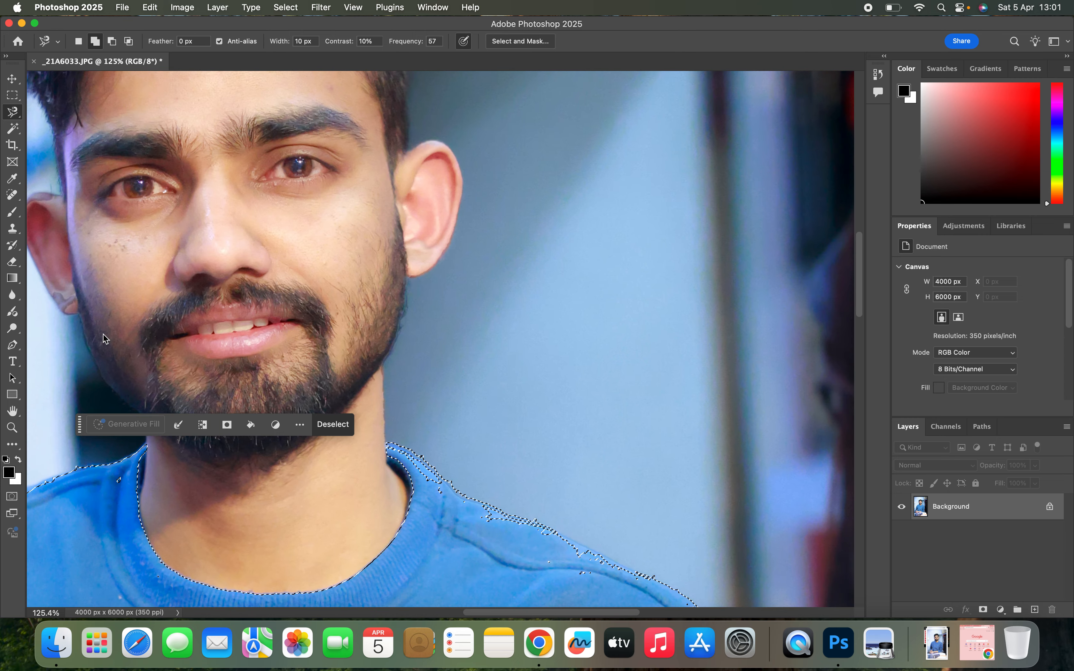
pyautogui.click(12, 127)
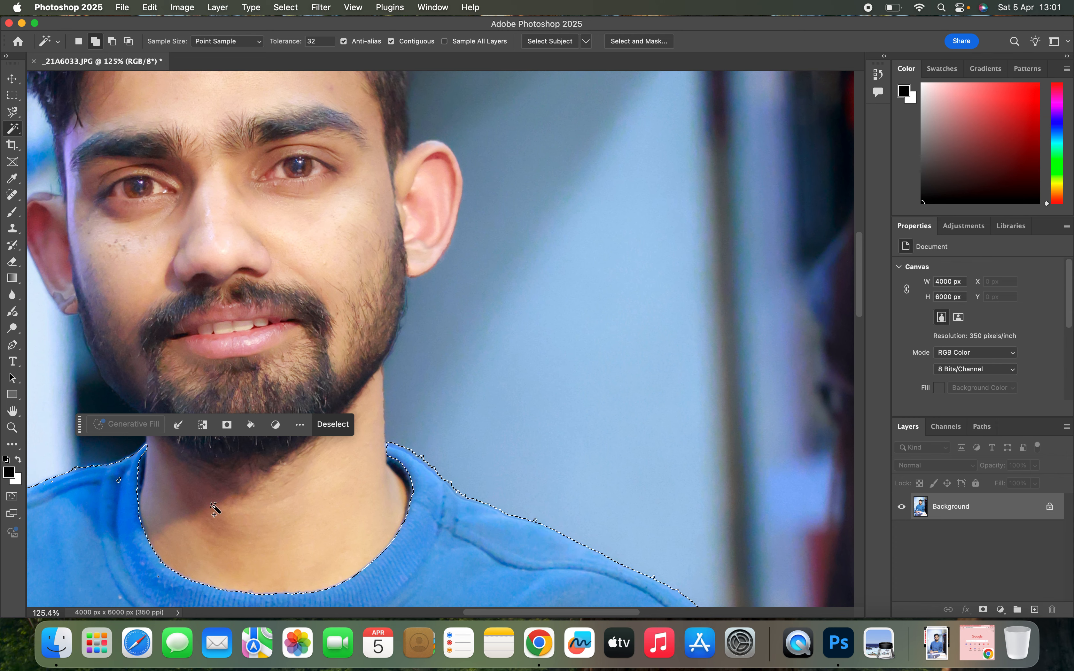
pyautogui.scroll(-4, 119, 476)
pyautogui.hscroll(-7, 119, 477)
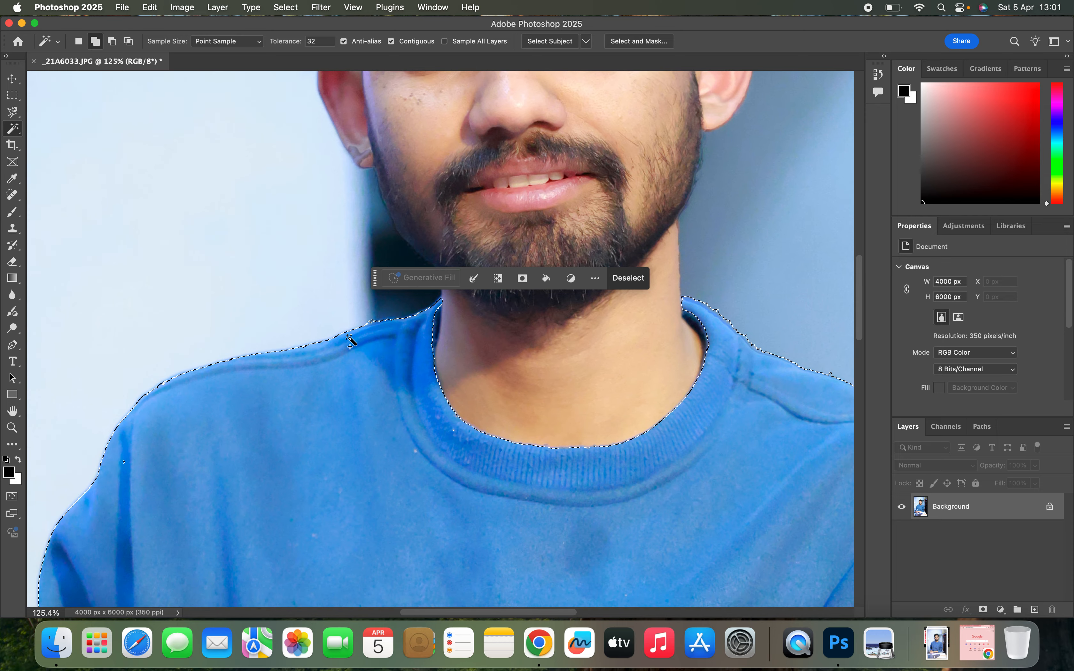
# - Darken the selected sweatshirt with an RGB Curves point at input 163, output 99, and clear the selection
pyautogui.scroll(-5, 331, 435)
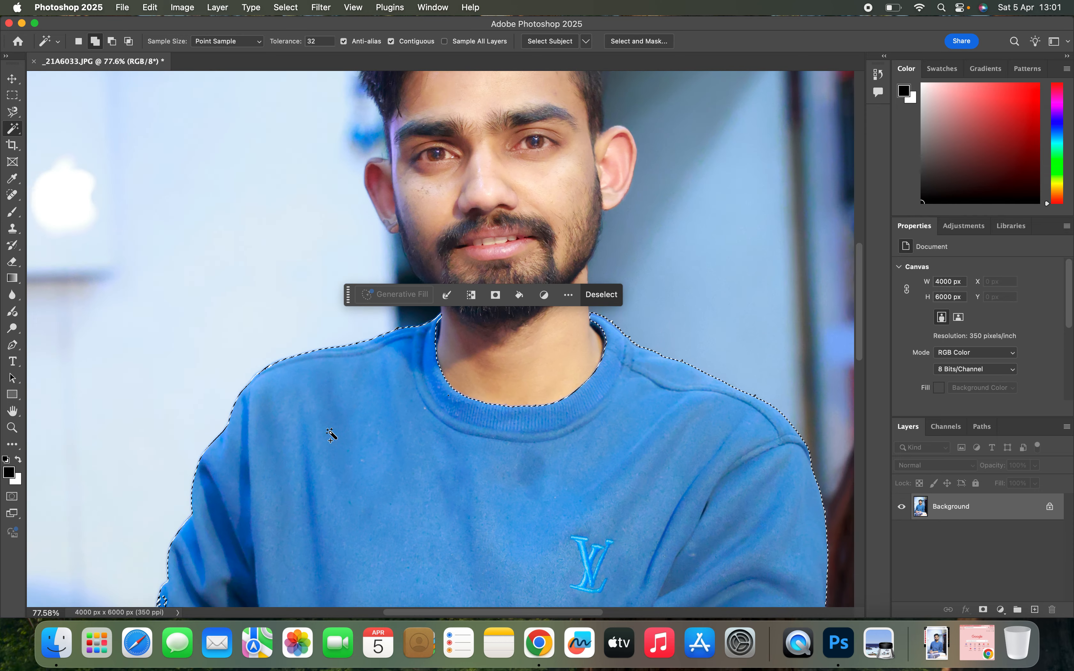
pyautogui.scroll(-4, 330, 435)
pyautogui.scroll(-1, 330, 434)
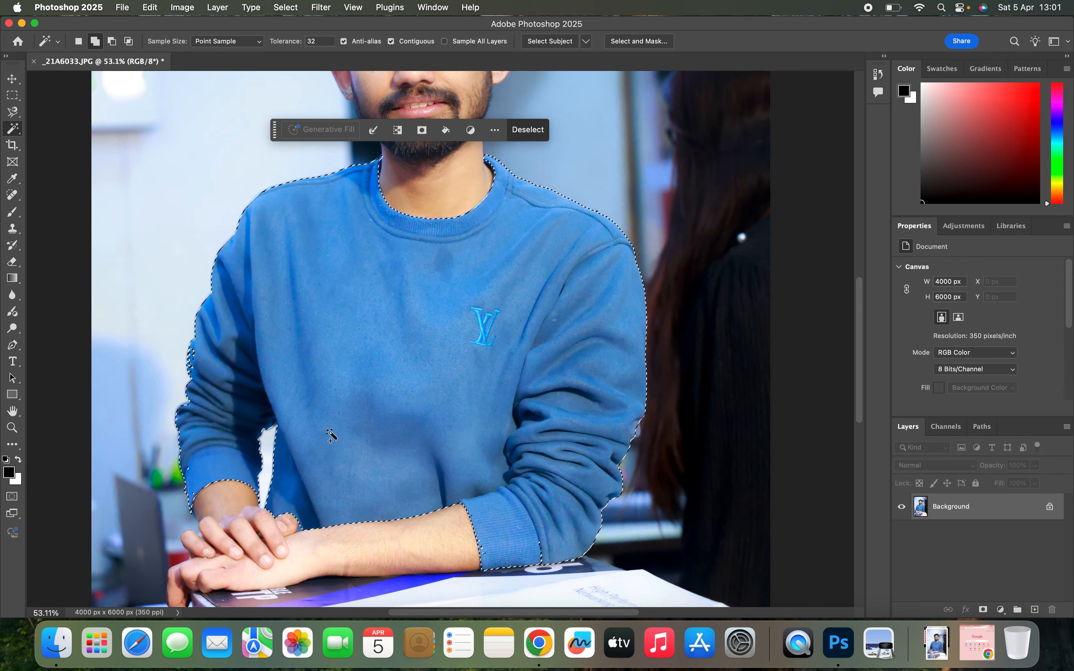
pyautogui.press('super+m')
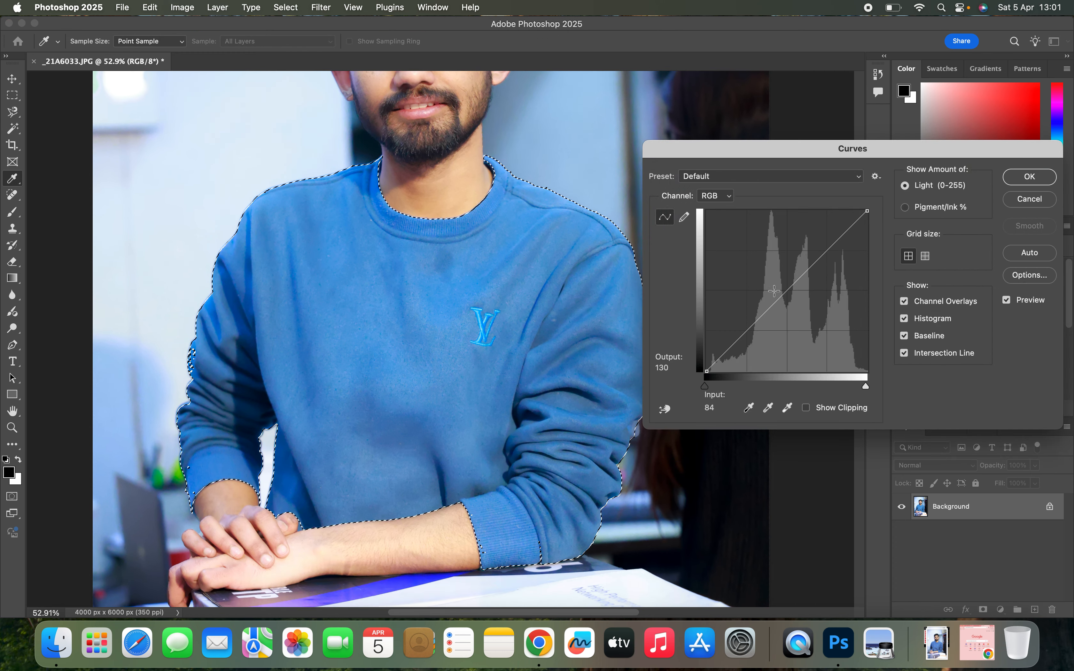
pyautogui.moveTo(804, 284); pyautogui.dragTo(809, 309)
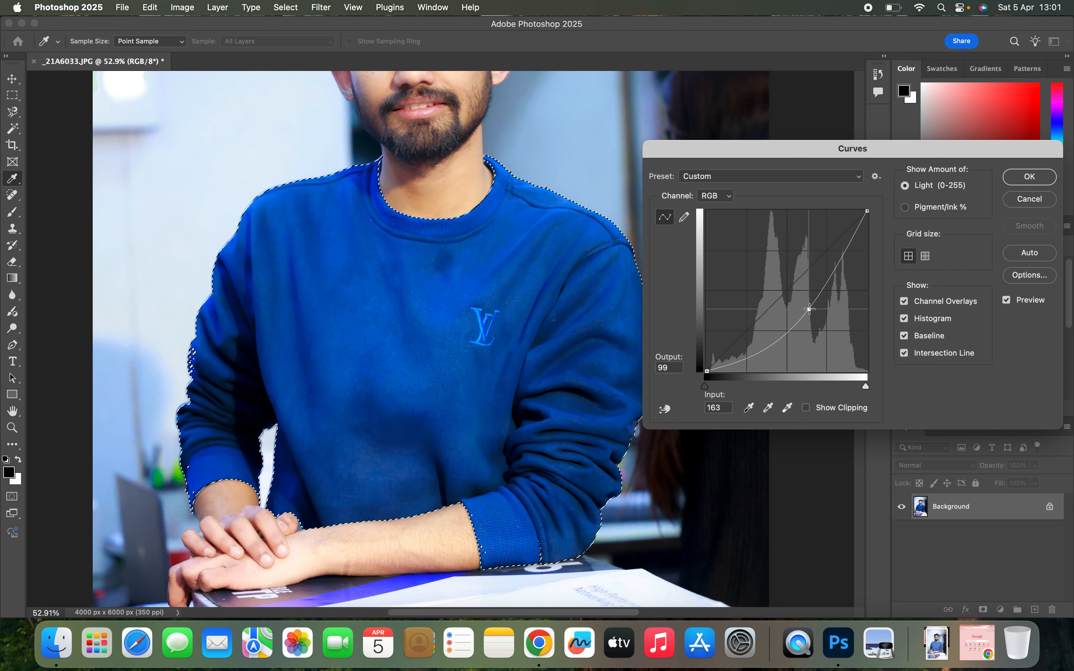
pyautogui.click(1030, 177)
pyautogui.press('w')
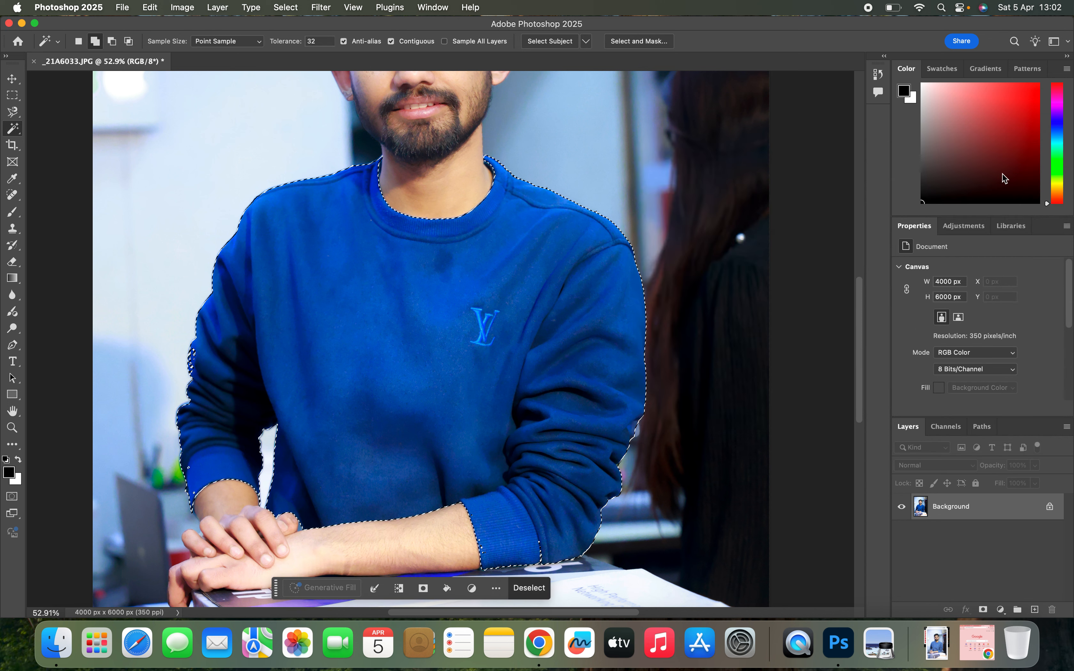
pyautogui.scroll(8, 630, 235)
pyautogui.scroll(-6, 630, 235)
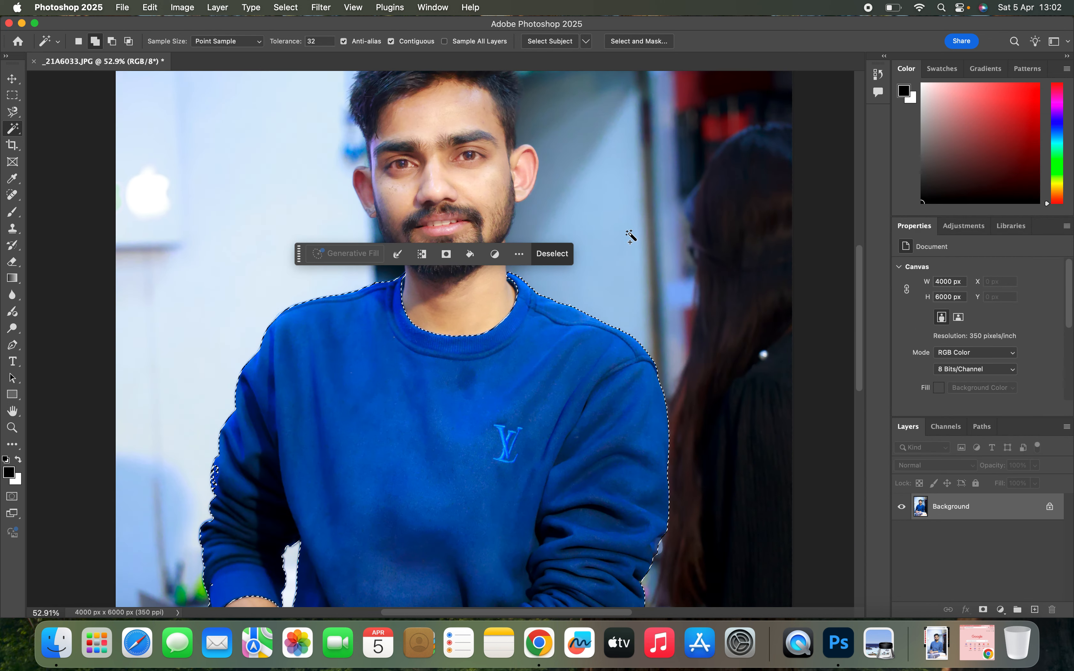
pyautogui.scroll(-2, 628, 237)
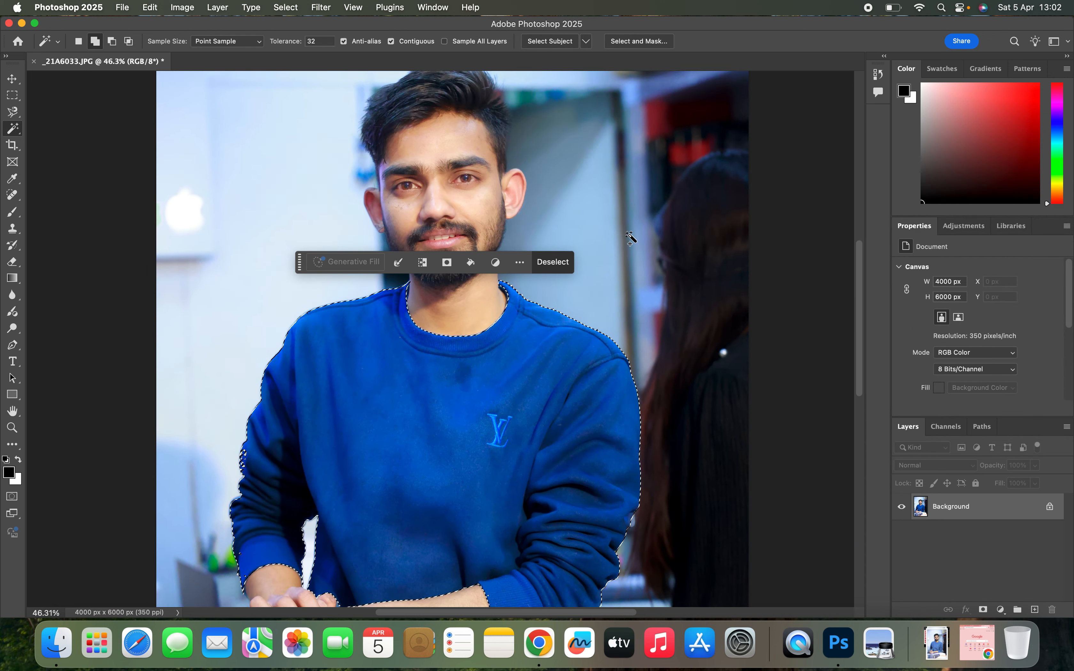
pyautogui.click(558, 268)
# - Examine the whole portrait to check how the darkened sweatshirt looks against the face and background
pyautogui.scroll(-2, 616, 234)
pyautogui.scroll(-5, 616, 234)
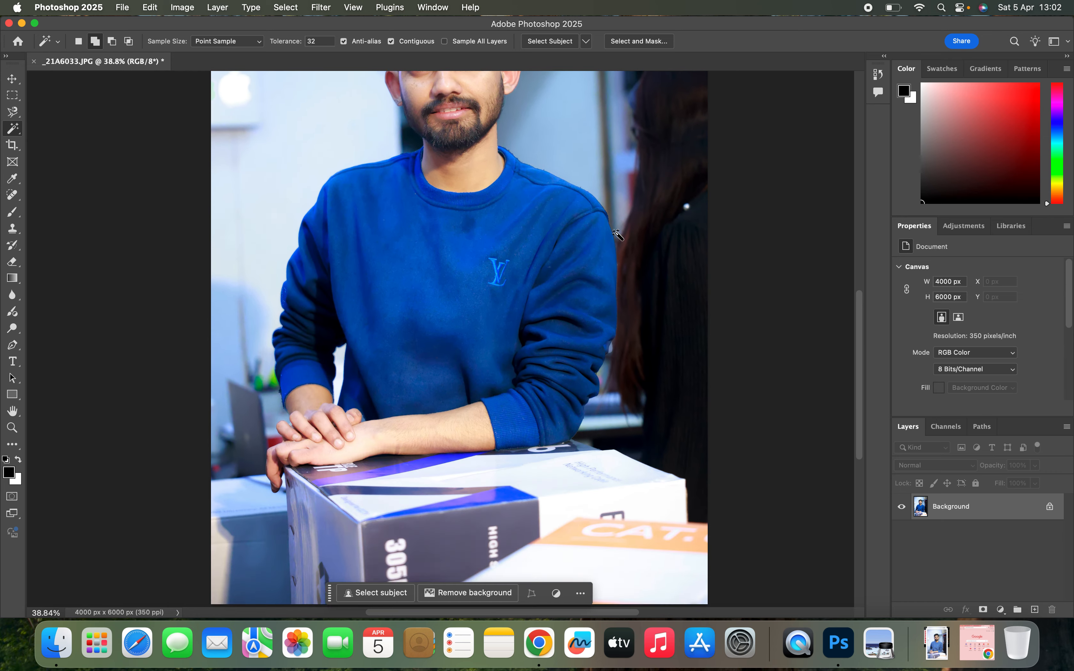
pyautogui.hscroll(-2, 471, 298)
pyautogui.scroll(5, 472, 297)
pyautogui.hscroll(-1, 472, 297)
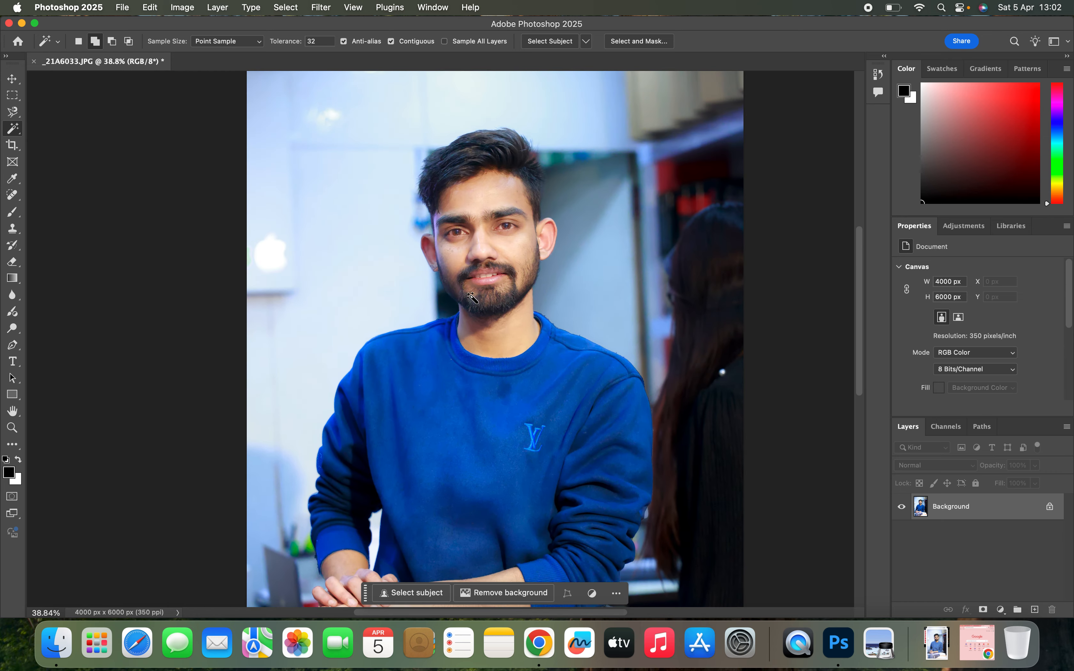
pyautogui.scroll(-5, 471, 293)
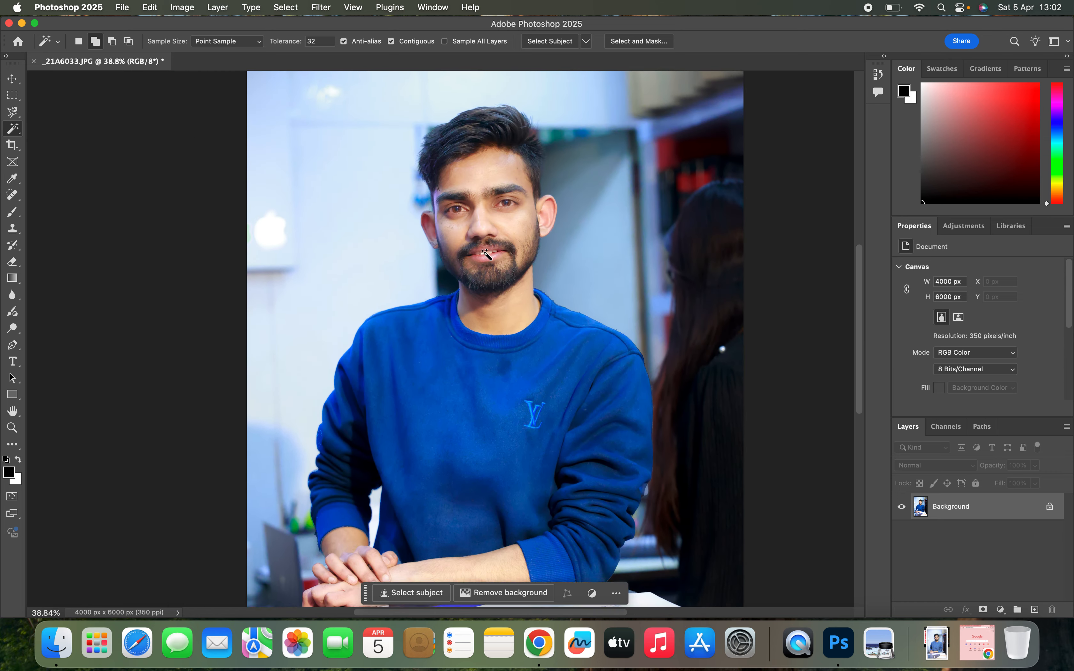
pyautogui.hscroll(-1, 471, 293)
pyautogui.scroll(5, 486, 254)
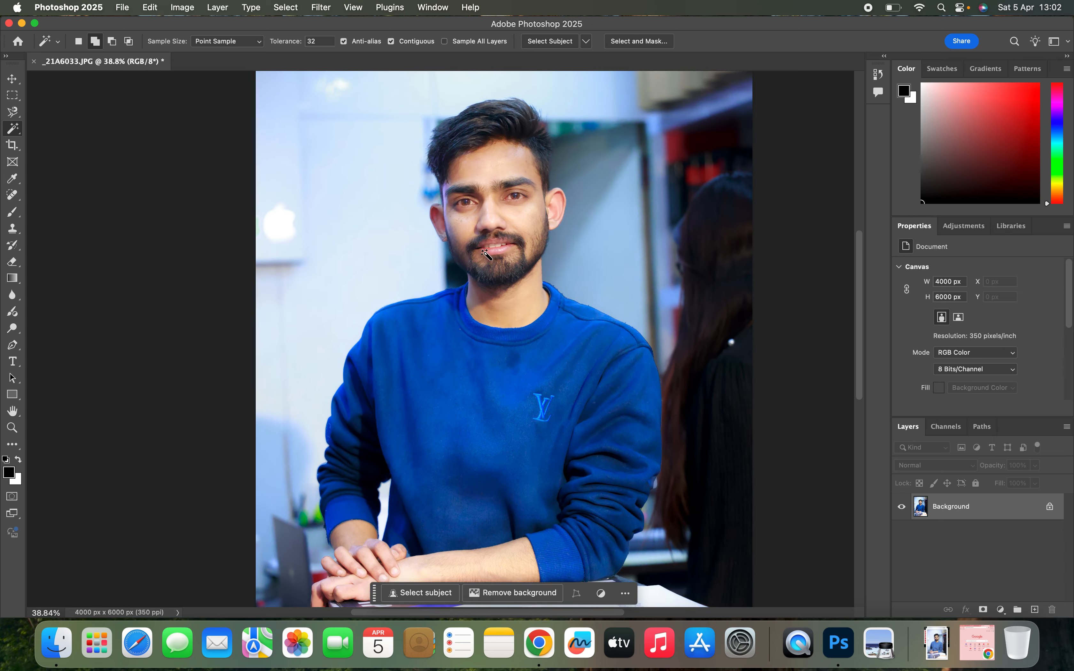
pyautogui.scroll(-8, 486, 254)
pyautogui.scroll(5, 486, 254)
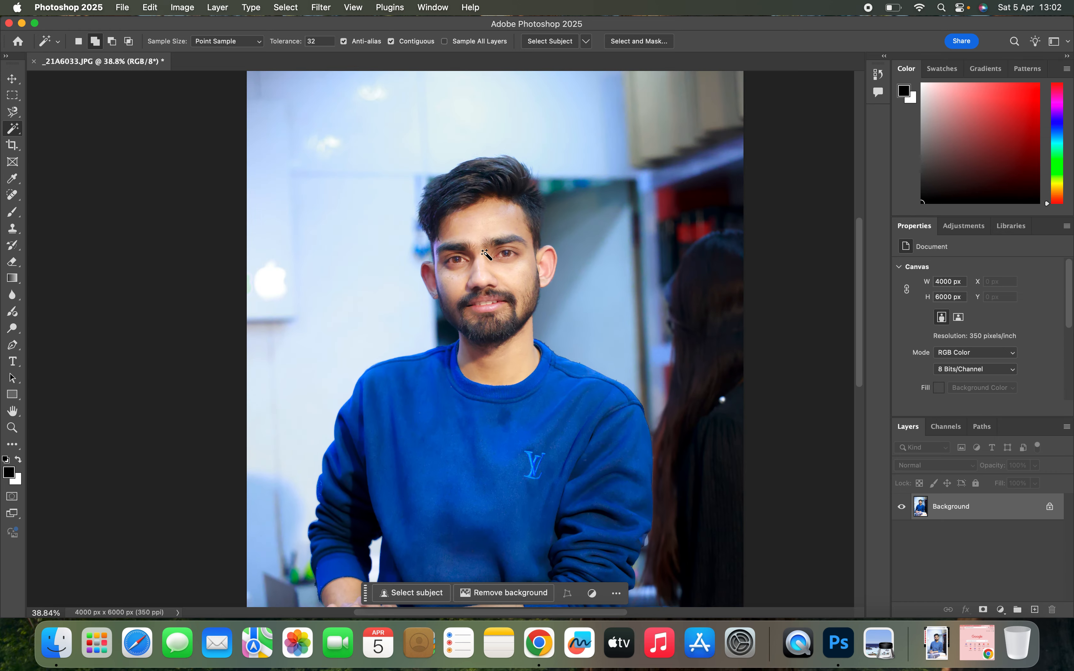
pyautogui.scroll(-4, 488, 253)
pyautogui.scroll(-2, 511, 382)
pyautogui.scroll(-1, 510, 380)
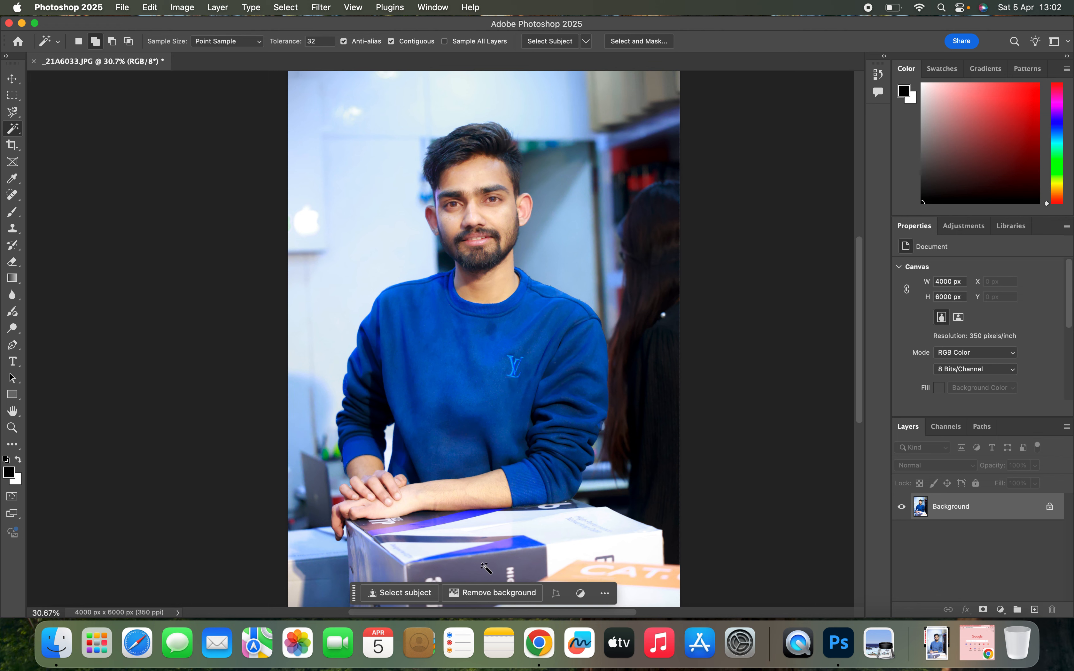
pyautogui.click(605, 594)
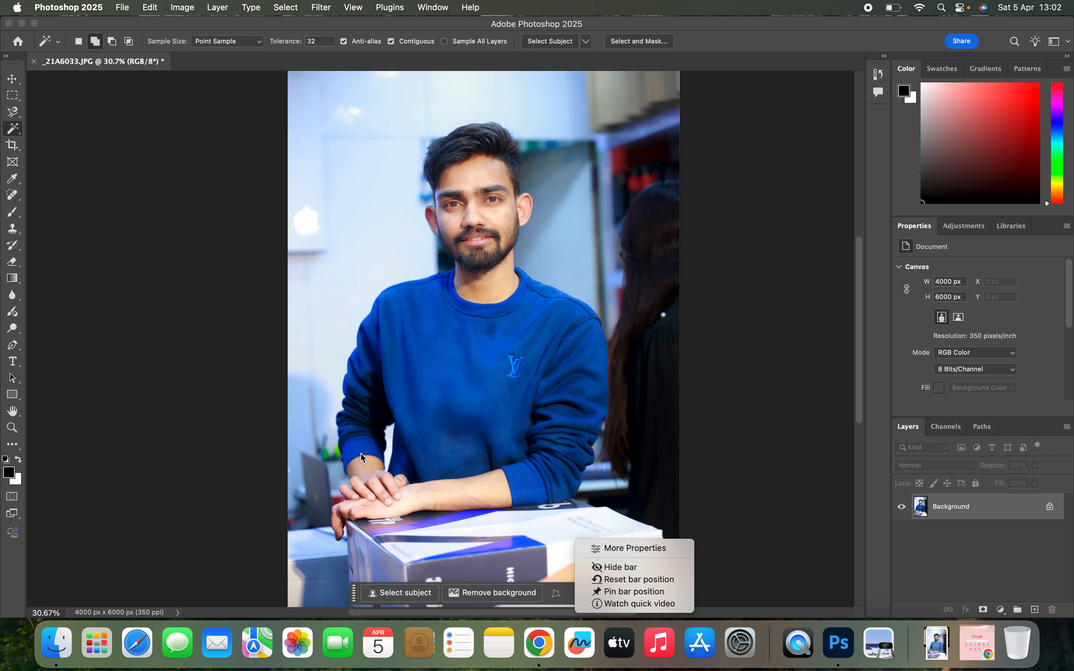
pyautogui.click(202, 446)
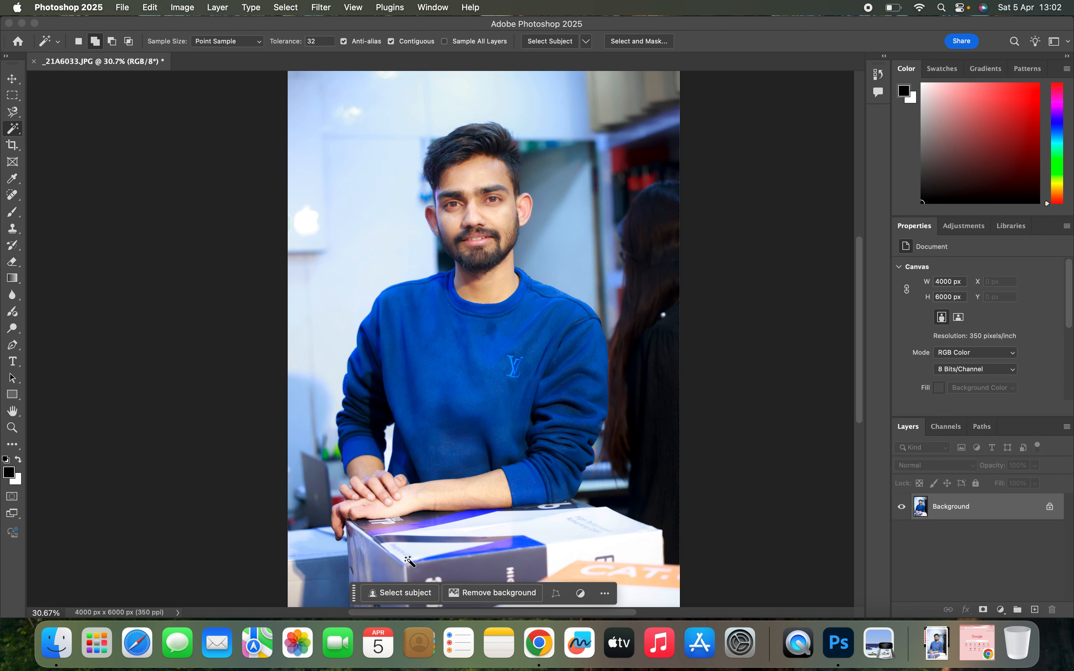
pyautogui.click(394, 595)
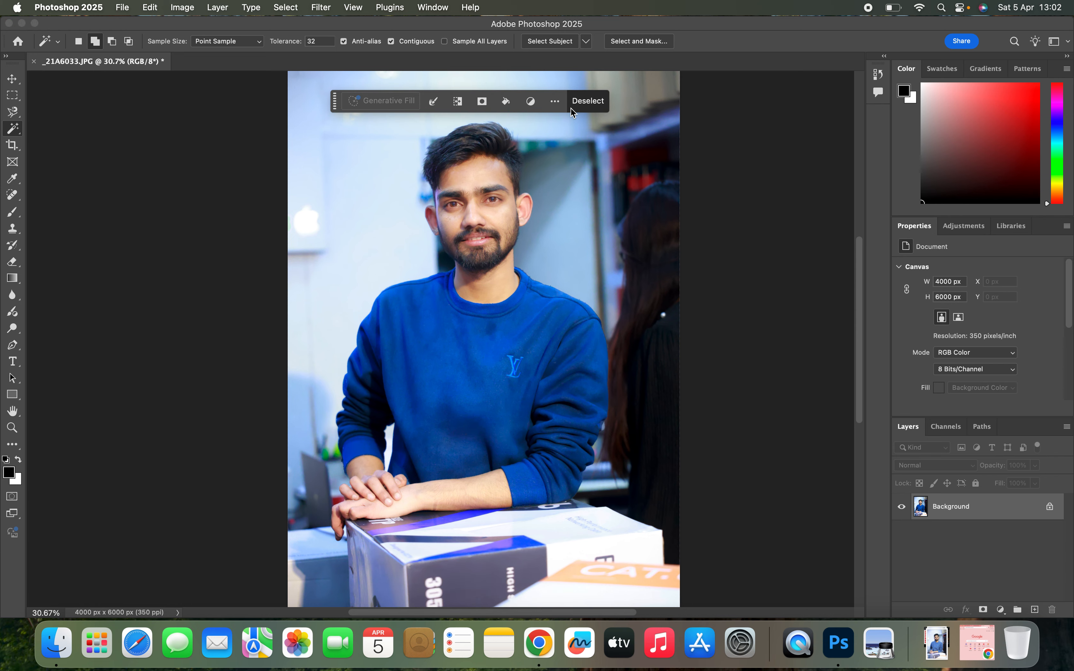
pyautogui.click(588, 101)
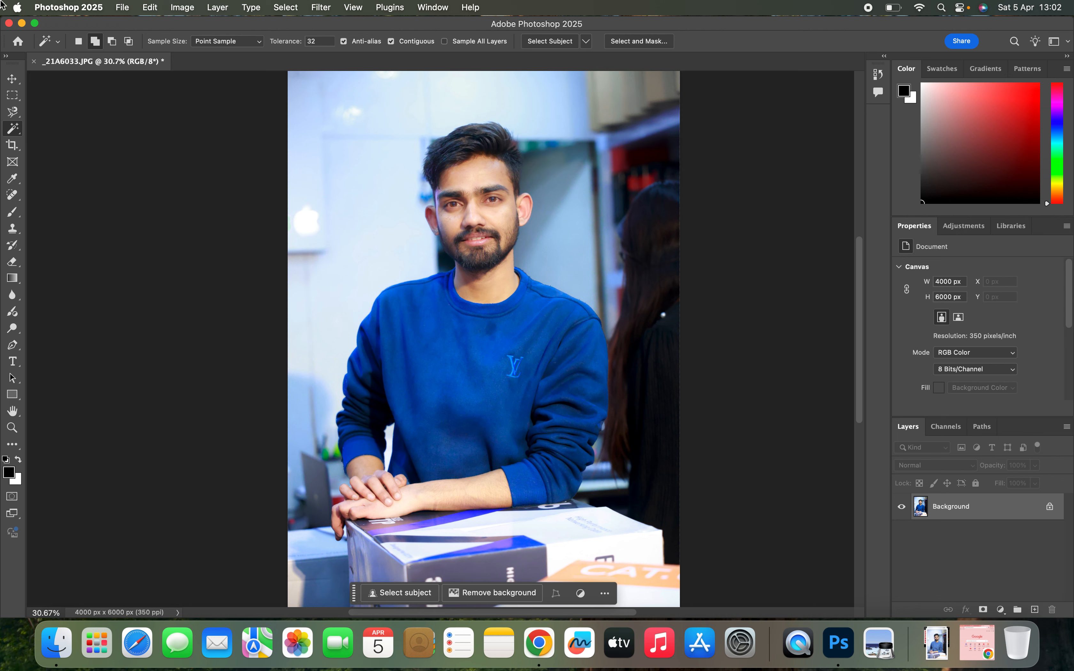
# - Quick-export the retouched portrait as a PNG to the Downloads folder, naming the file with the man's first name followed by "Bridghness"
pyautogui.click(124, 8)
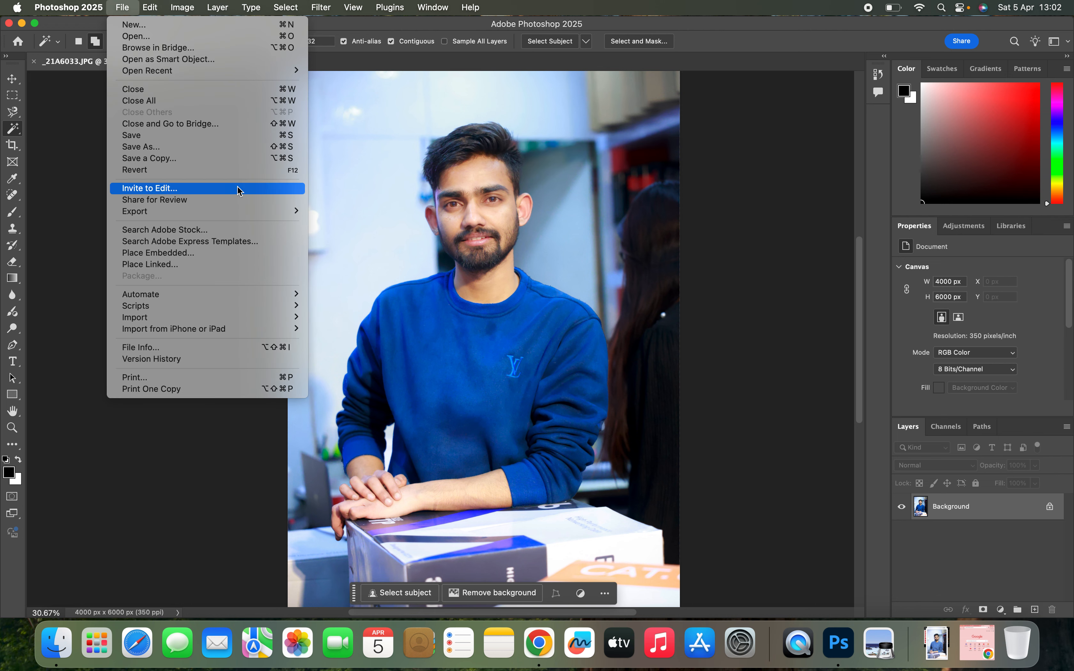
pyautogui.moveTo(240, 211)
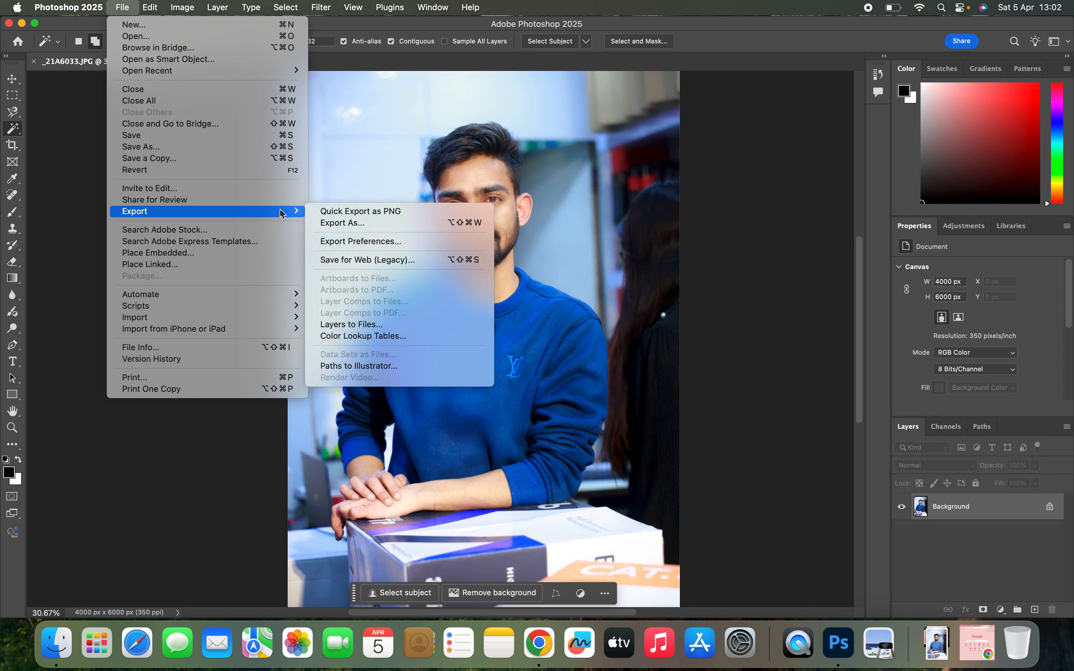
pyautogui.click(412, 211)
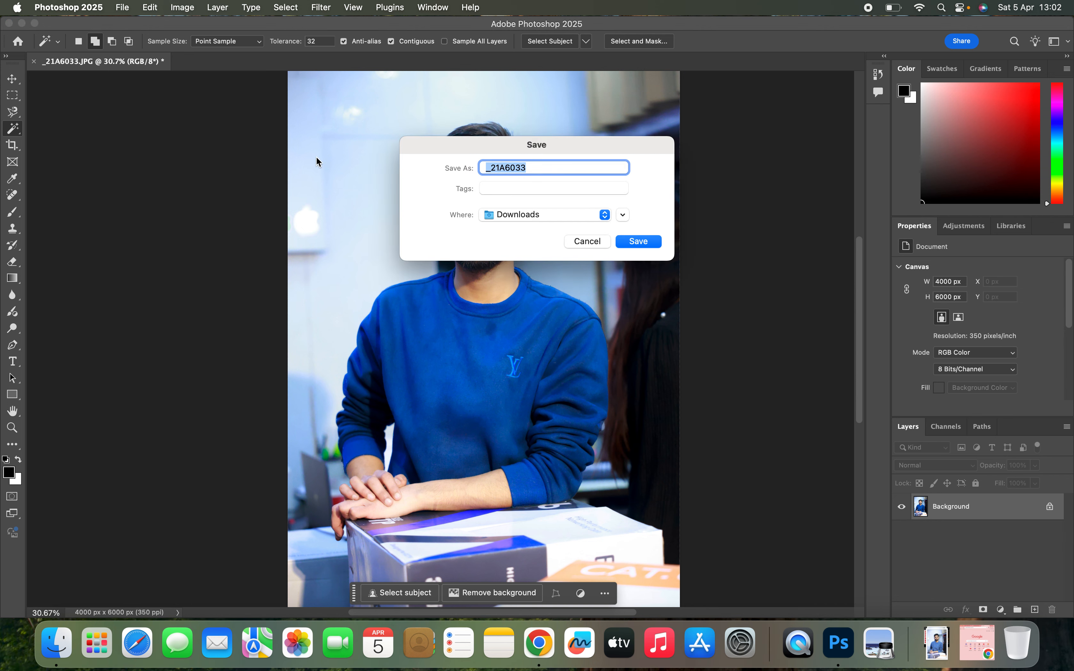
pyautogui.write('MaheshBridghness')
pyautogui.click(641, 242)
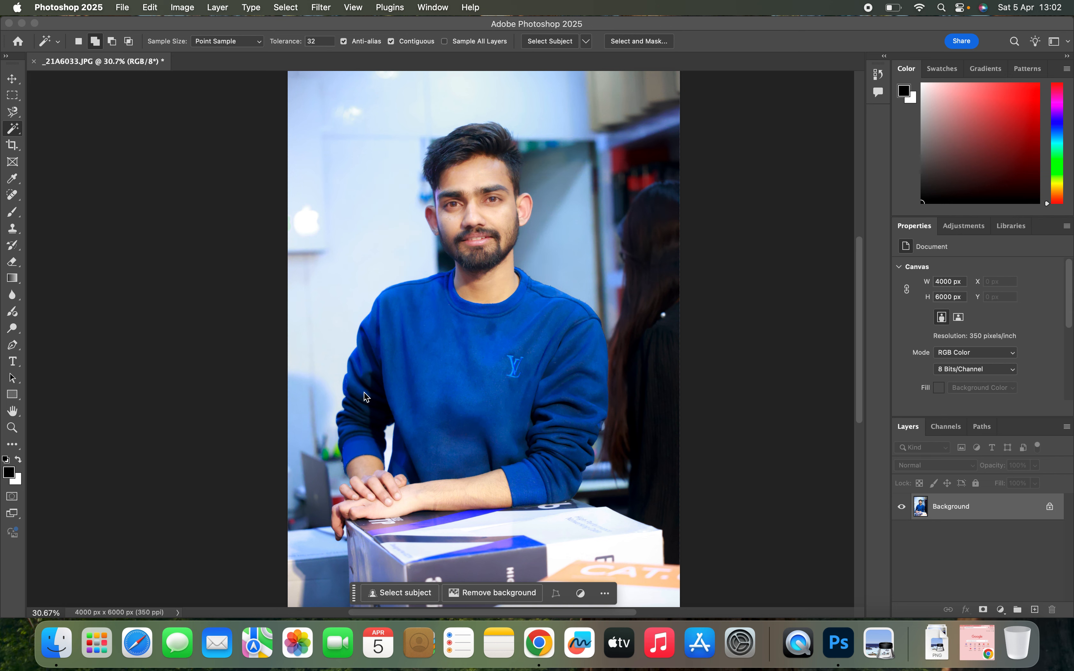
# - Switch to Finder to locate the exported PNG
pyautogui.click(58, 651)
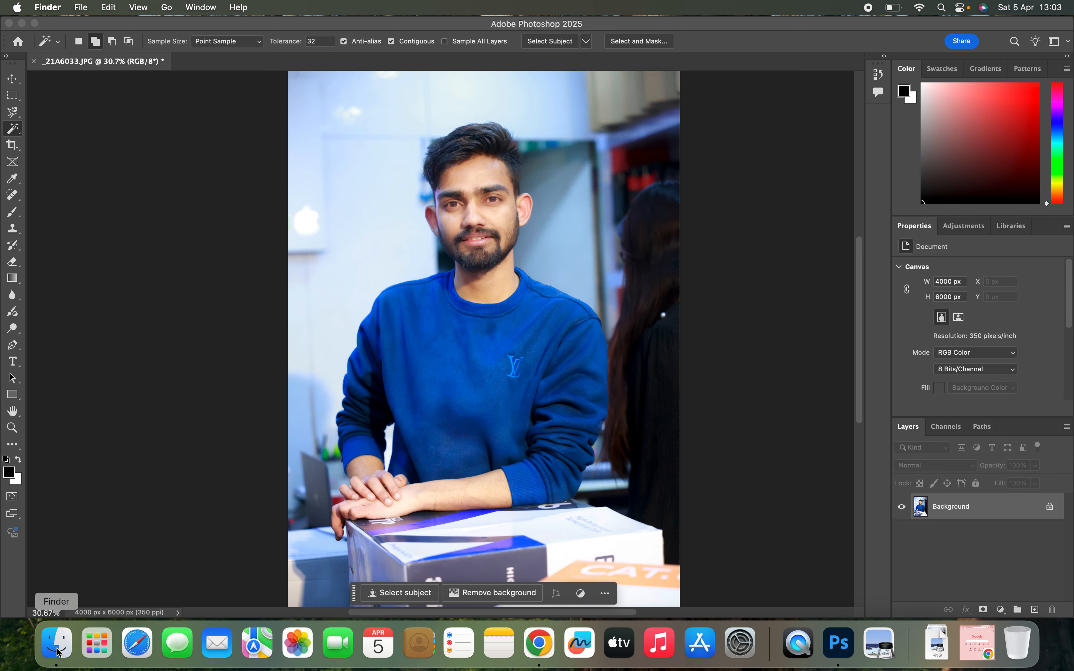